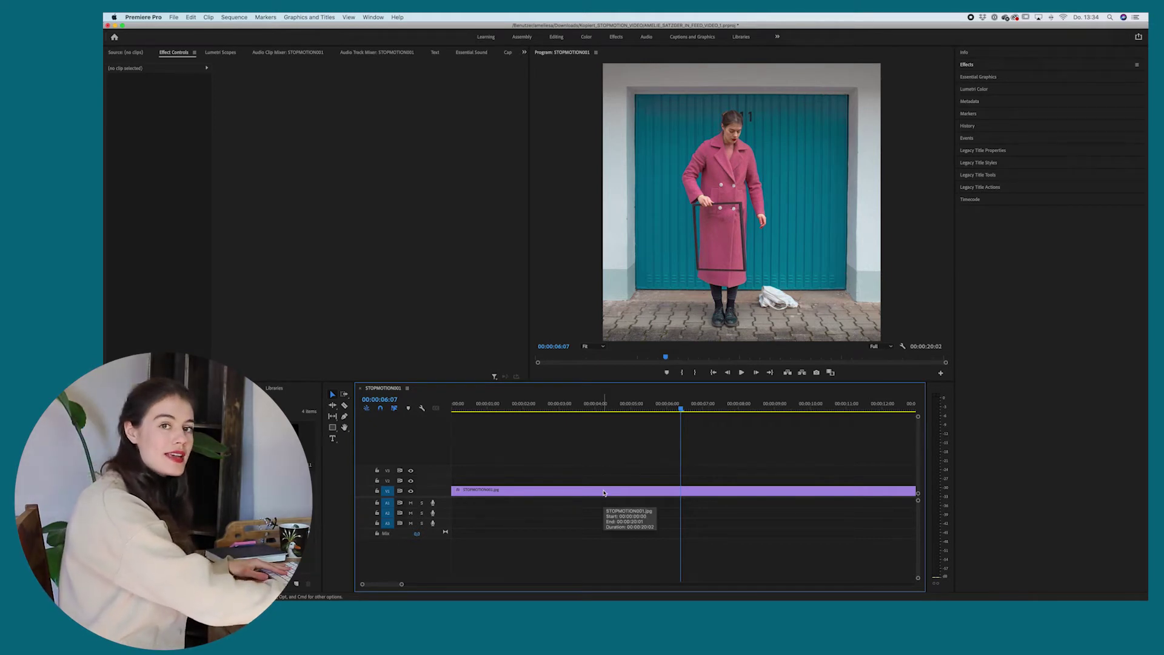
Step: Select the stop-motion clip and expand Lumetri Color's HSL Secondary key and correction controls
click(604, 493)
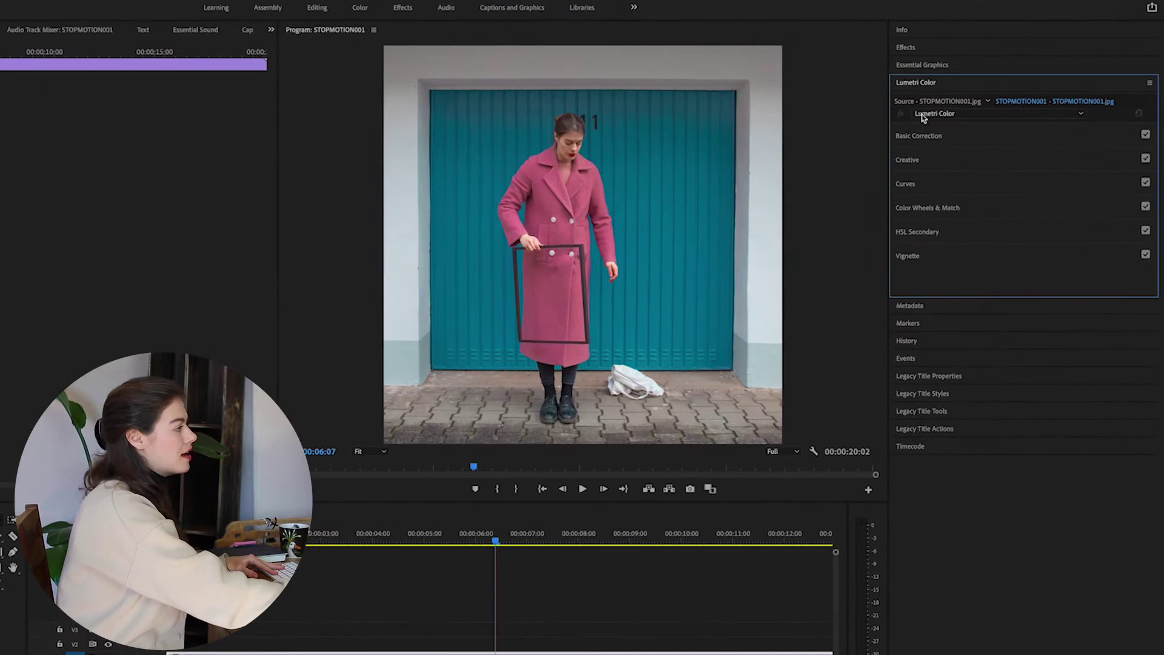
click(928, 235)
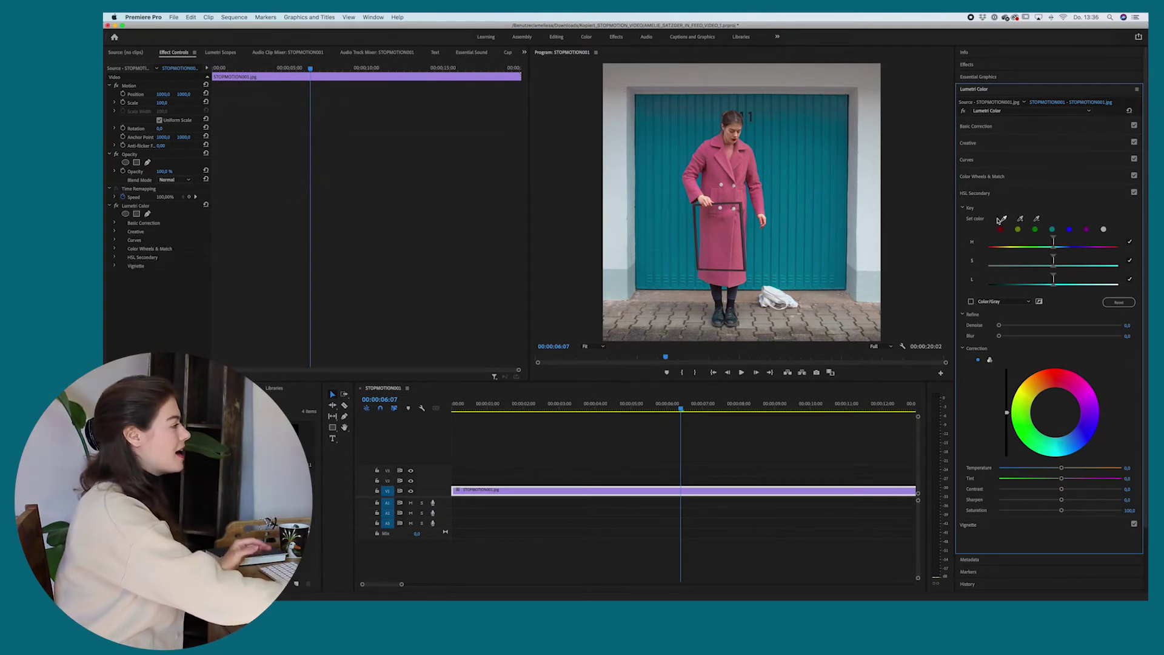
Step: Sample the pink coat with the Set color eyedropper and preview the key against gray
click(713, 168)
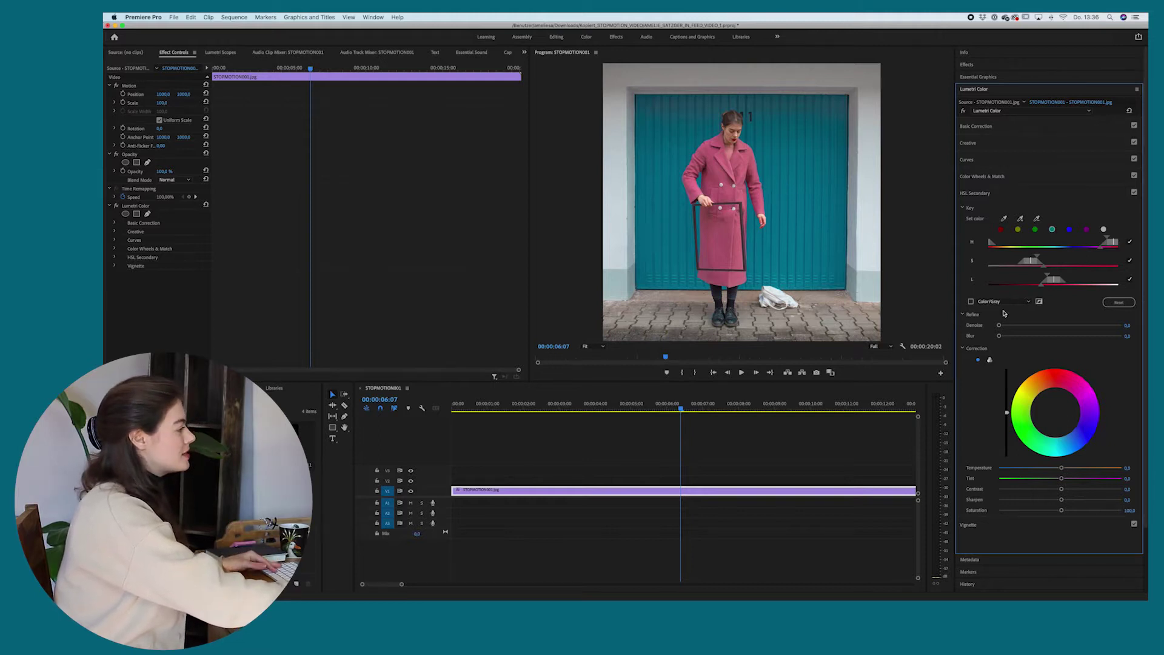
click(971, 302)
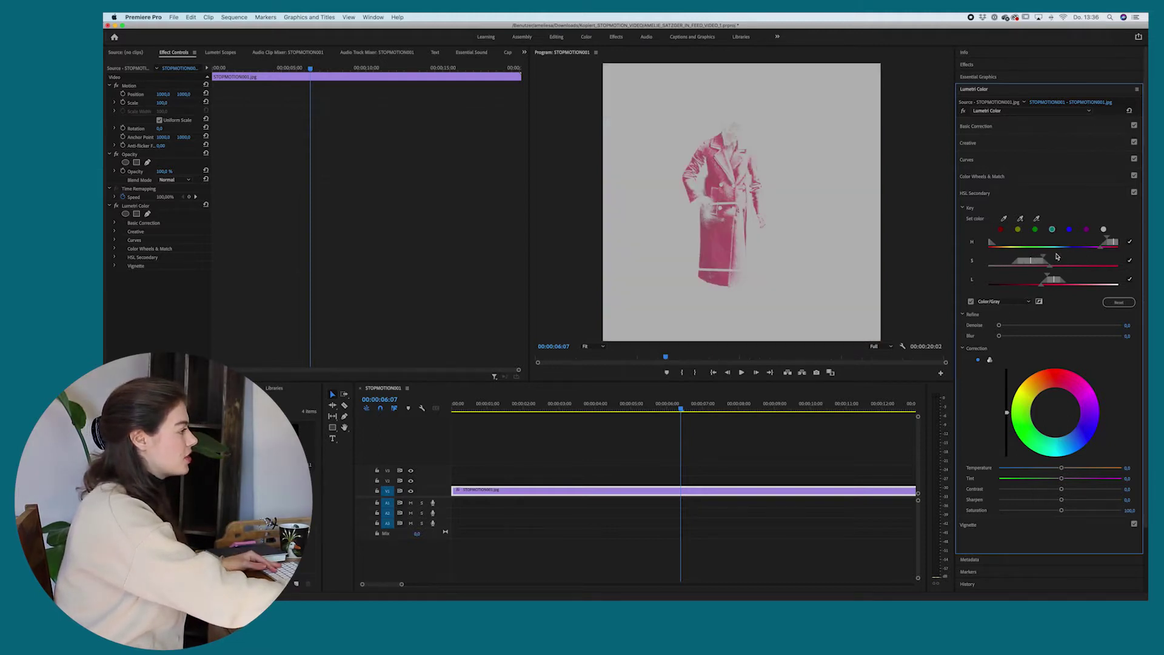
click(971, 302)
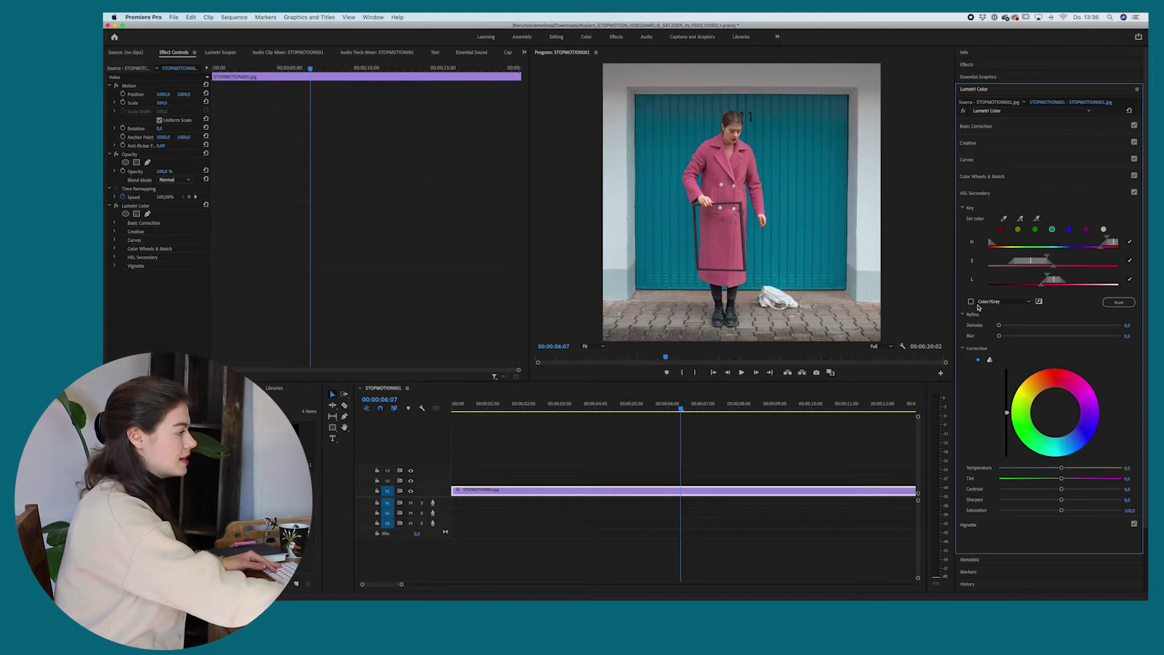
click(971, 302)
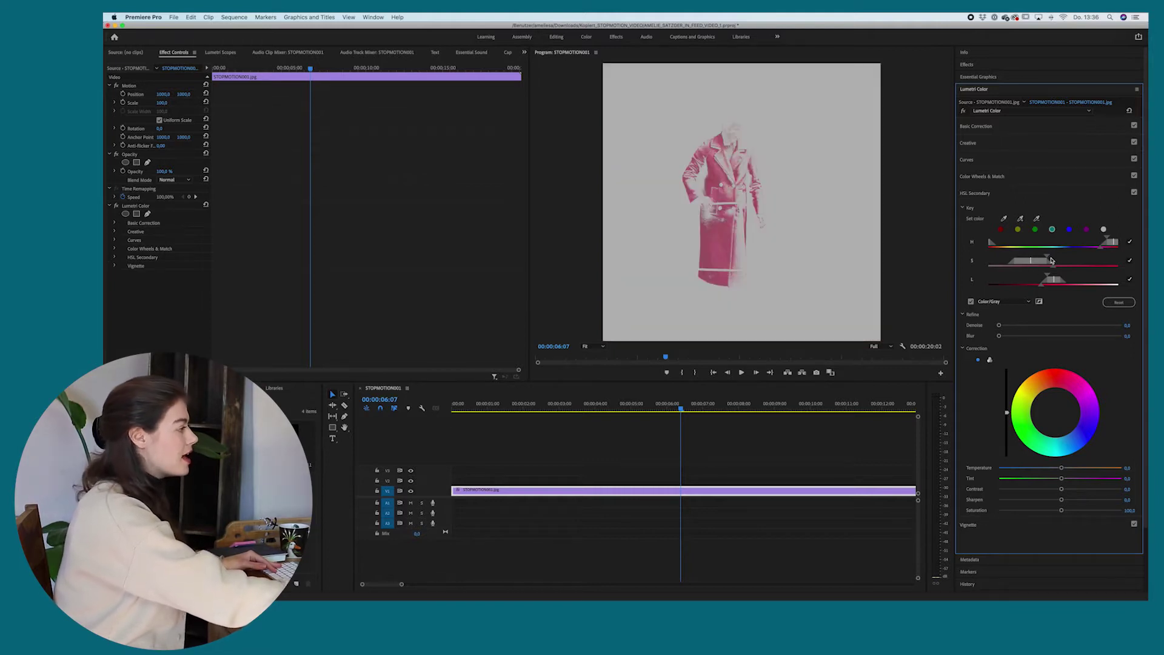
Step: Tighten the saturation and lightness ranges, add missed coat tones, then turn Color/Gray off
drag(1049, 258, 1029, 279)
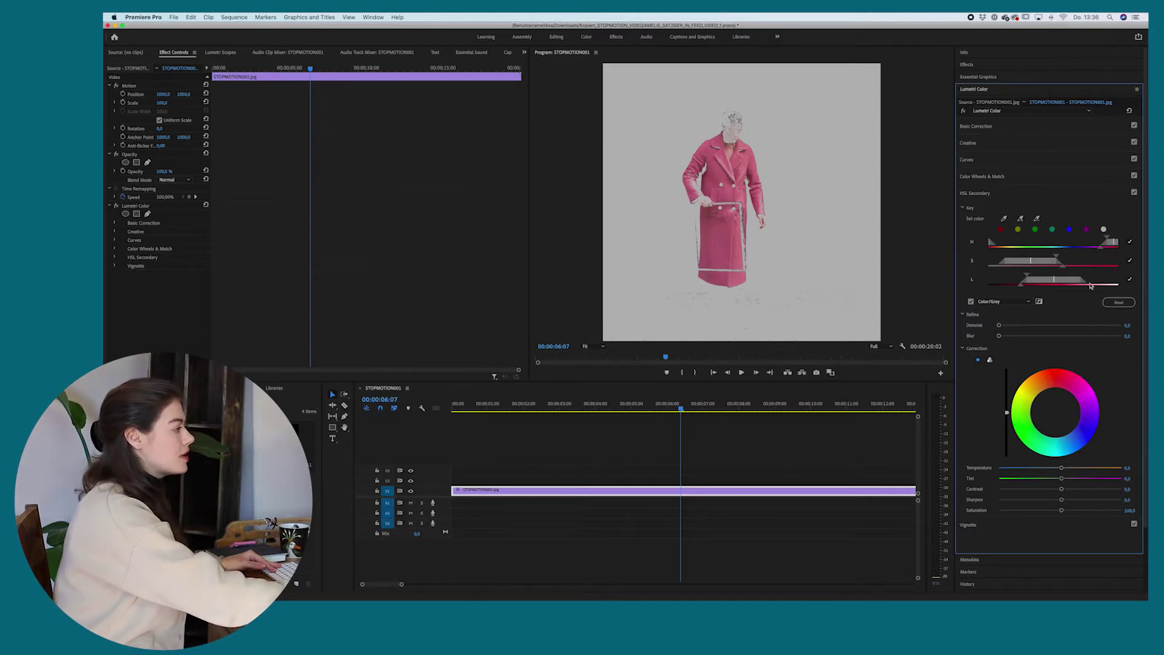
drag(1033, 277, 1025, 278)
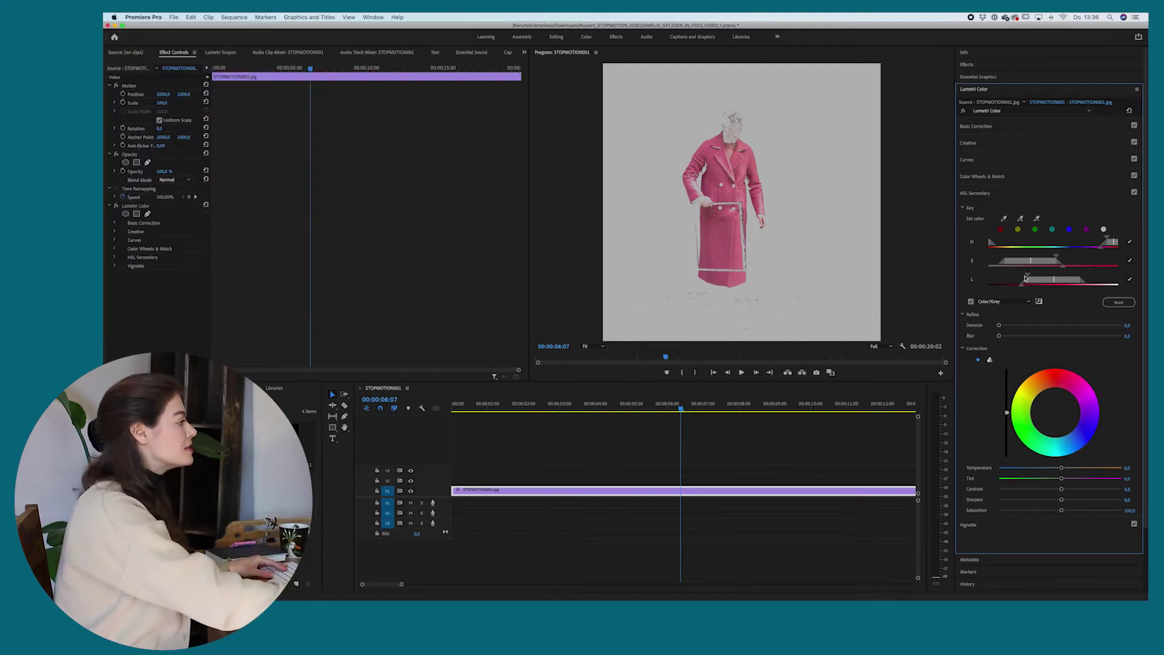
drag(1029, 272, 1022, 277)
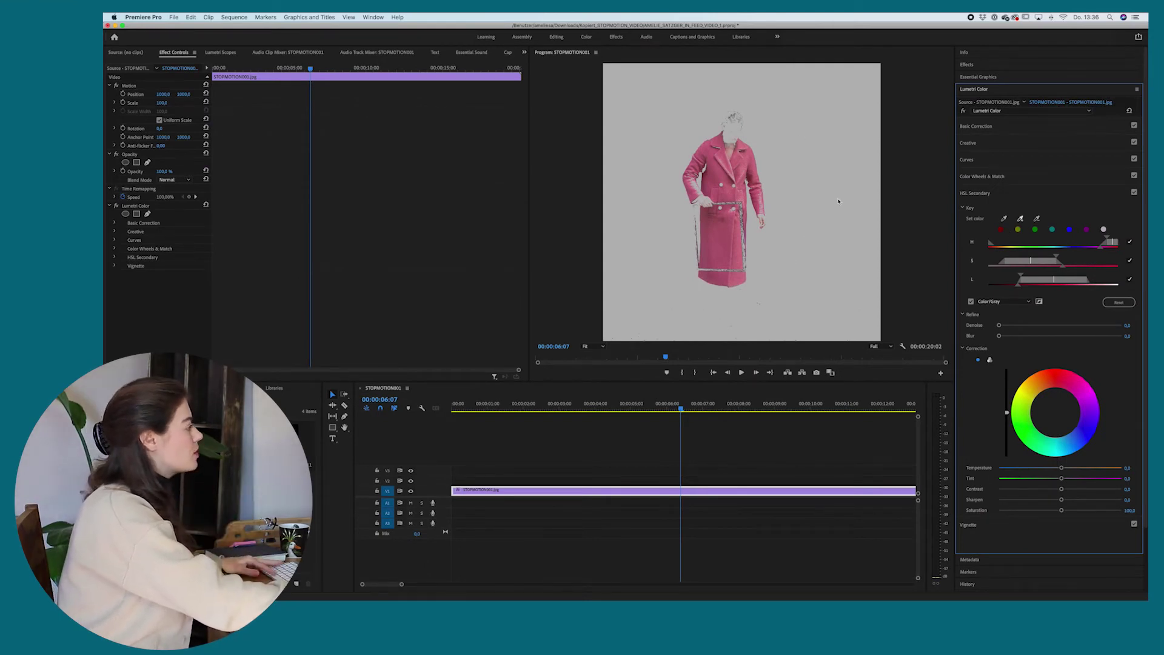
click(765, 207)
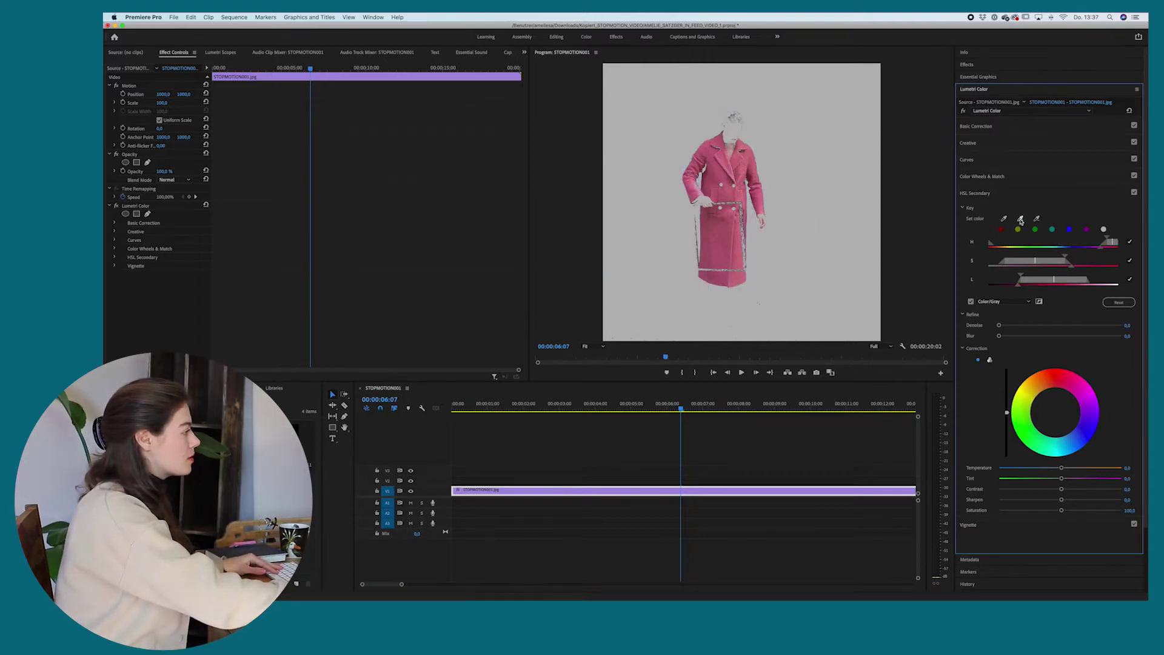
click(698, 182)
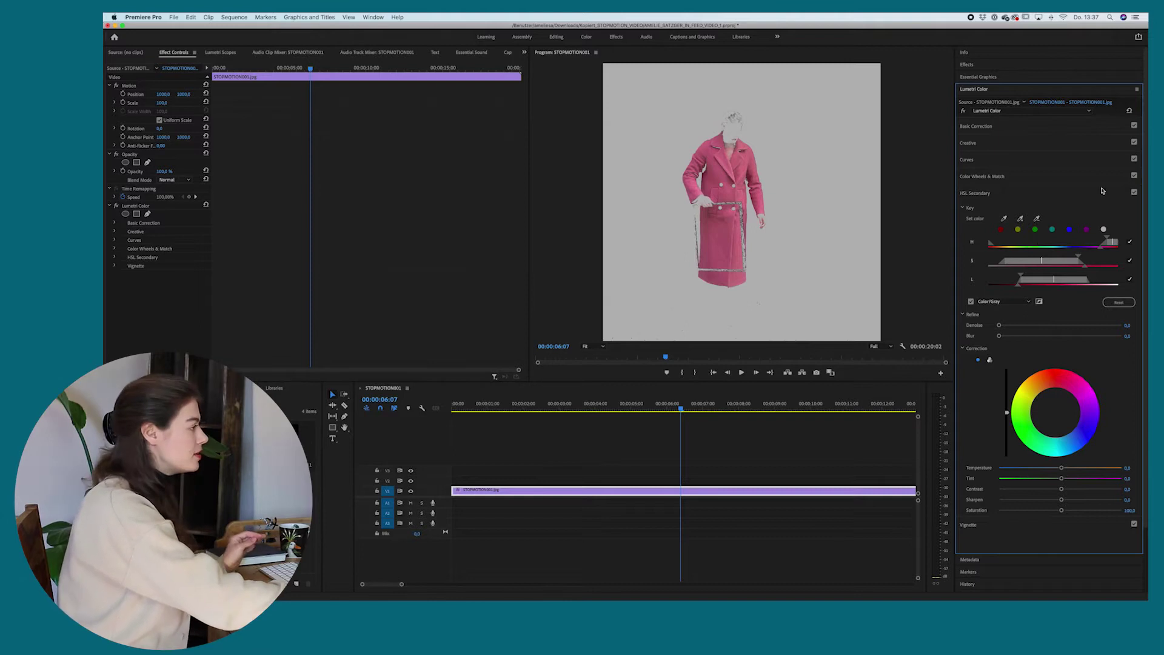
click(971, 301)
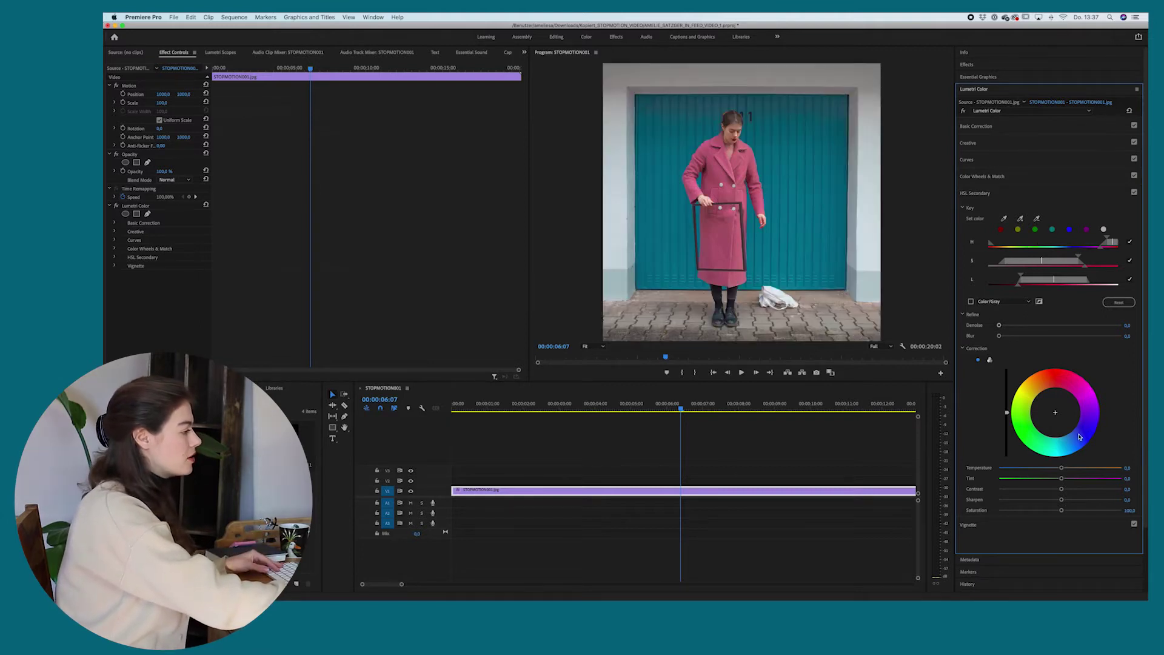
Step: Push the keyed coat's shadows, midtones and highlights to blue and lower the Temperature
drag(1083, 442, 1085, 441)
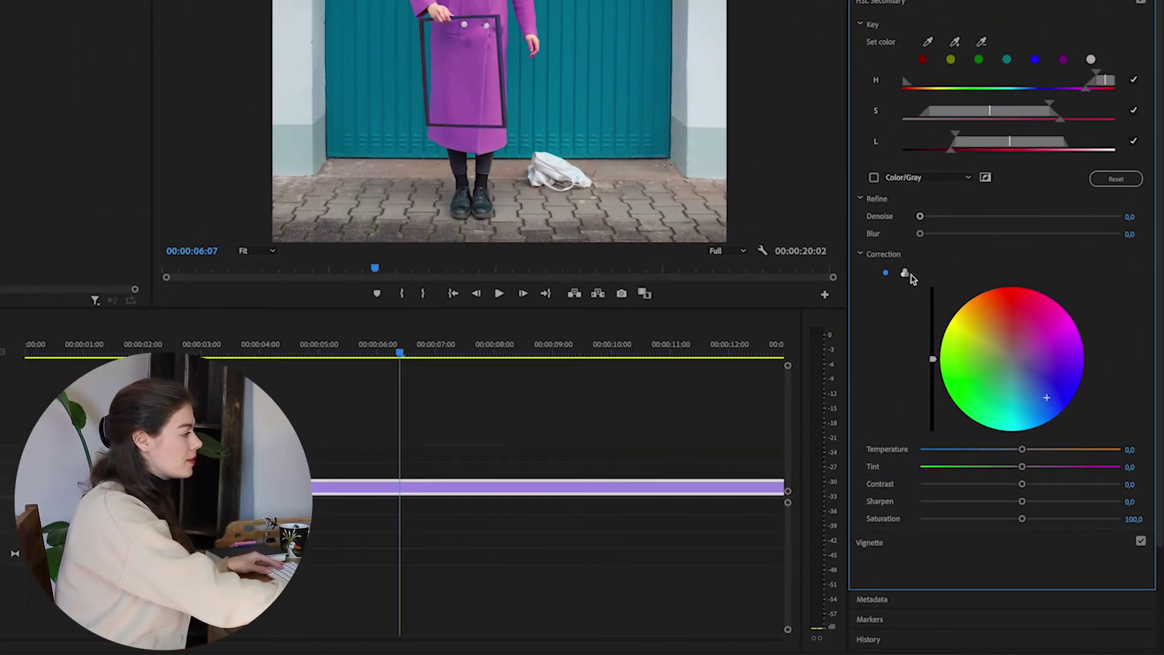
click(905, 274)
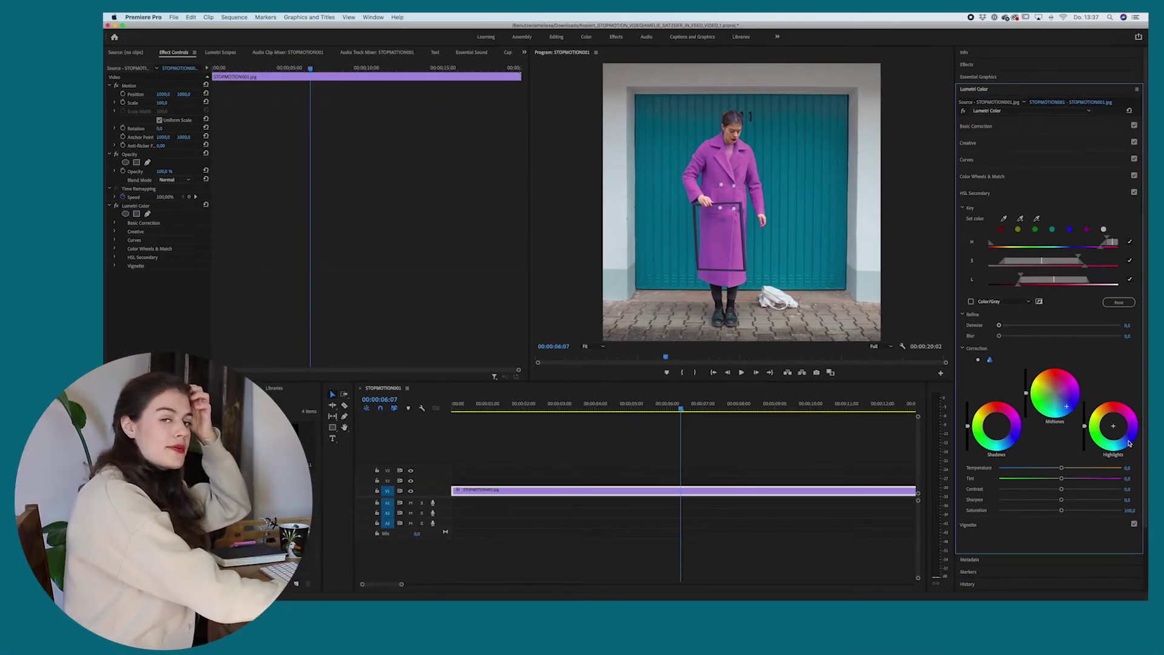
drag(1009, 437, 1001, 448)
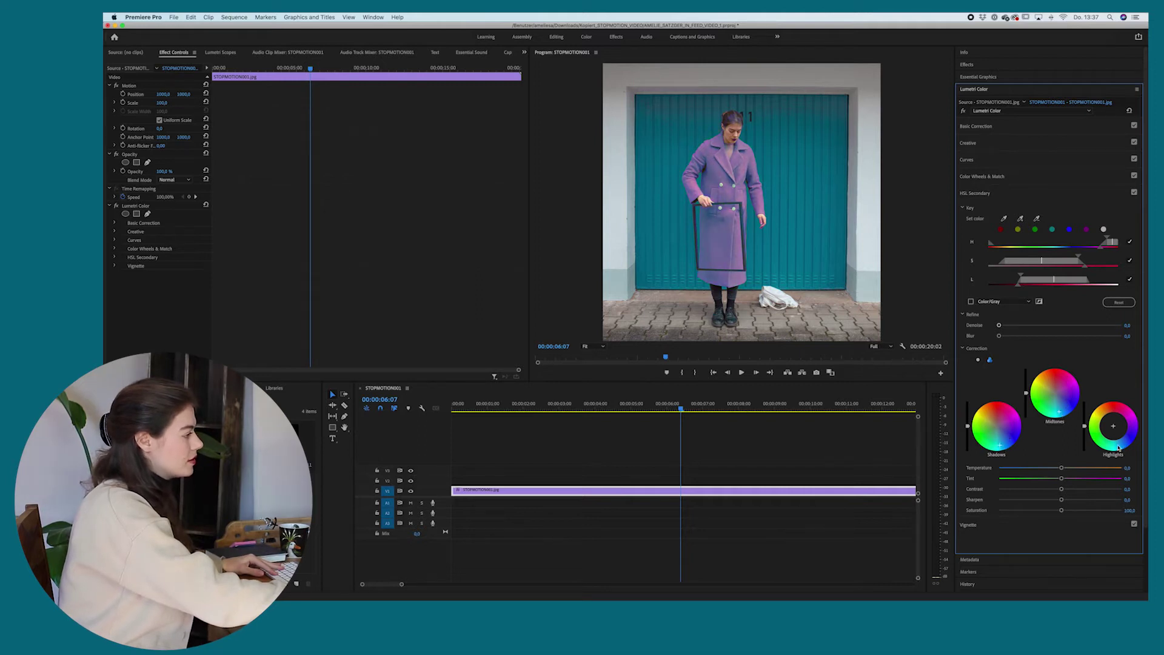
drag(1119, 447, 1118, 446)
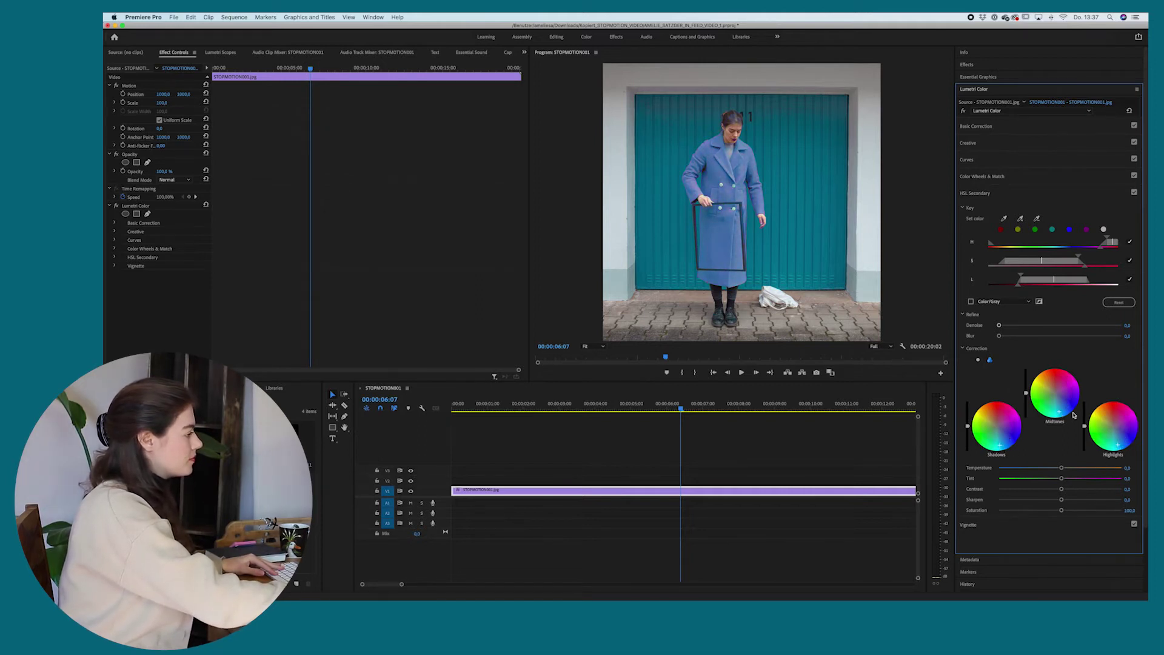
drag(1056, 415, 1055, 413)
drag(1062, 470, 1059, 470)
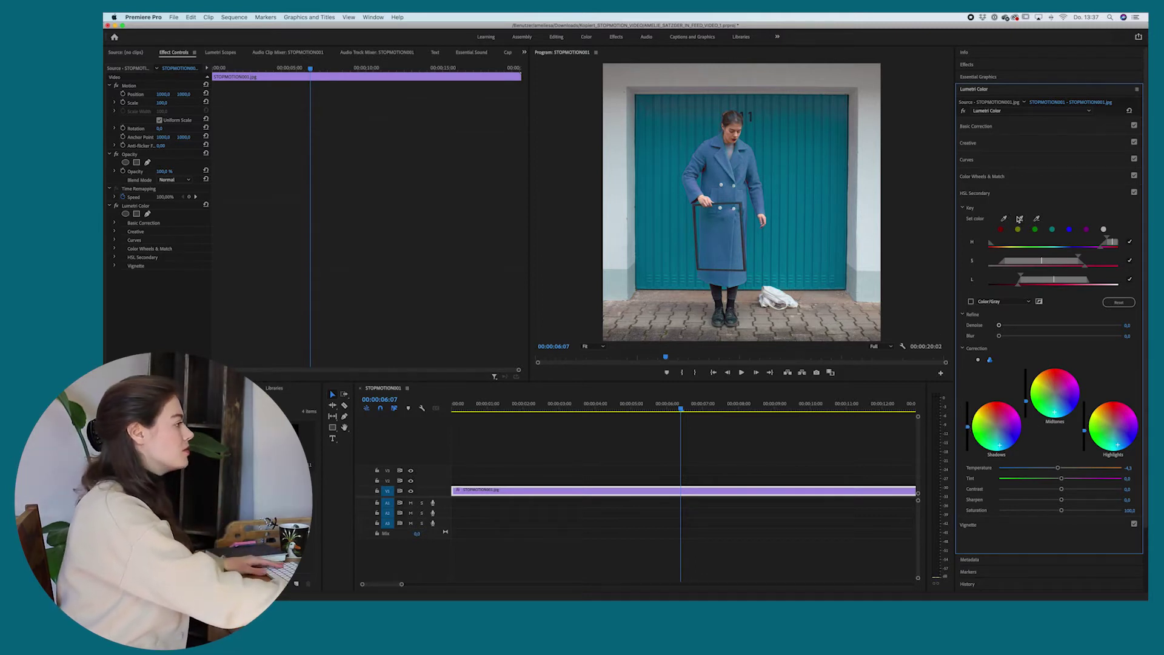
click(750, 179)
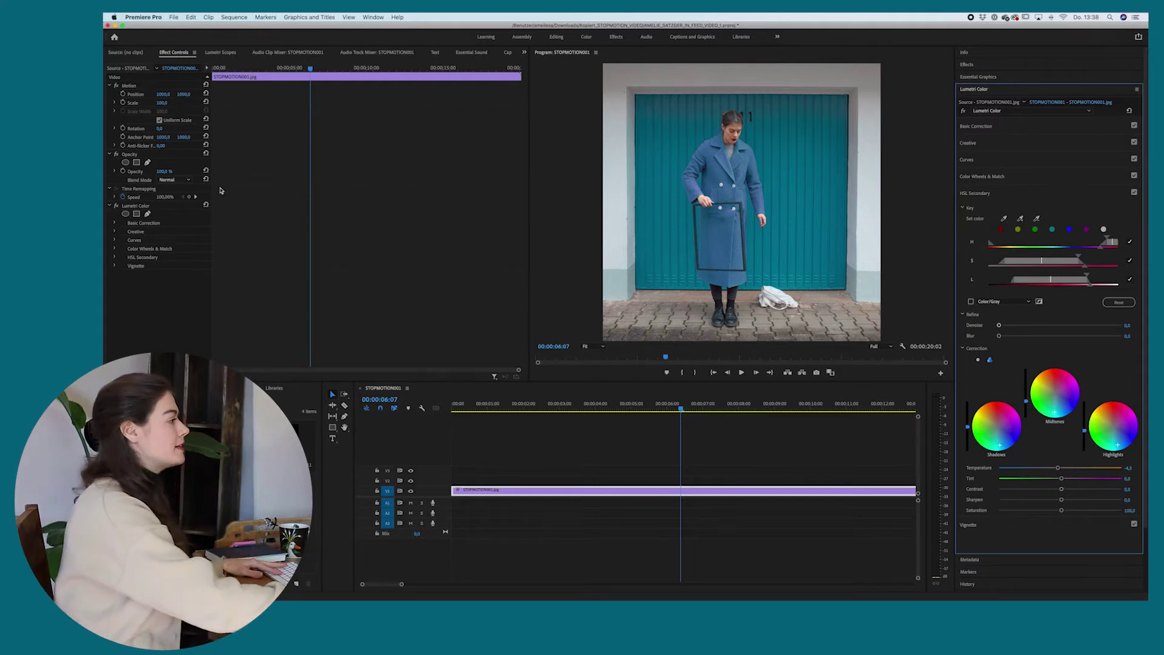
Step: Apply Obsolete > Change to Color to the V1 clip and switch off Lumetri Color
click(109, 207)
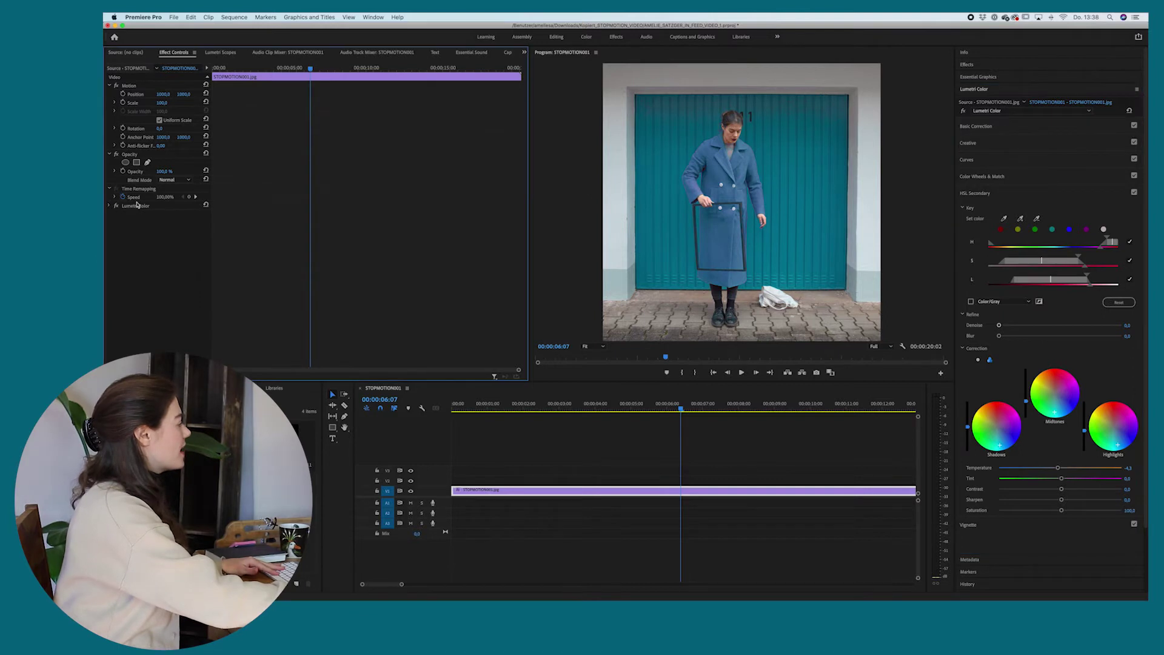
click(986, 67)
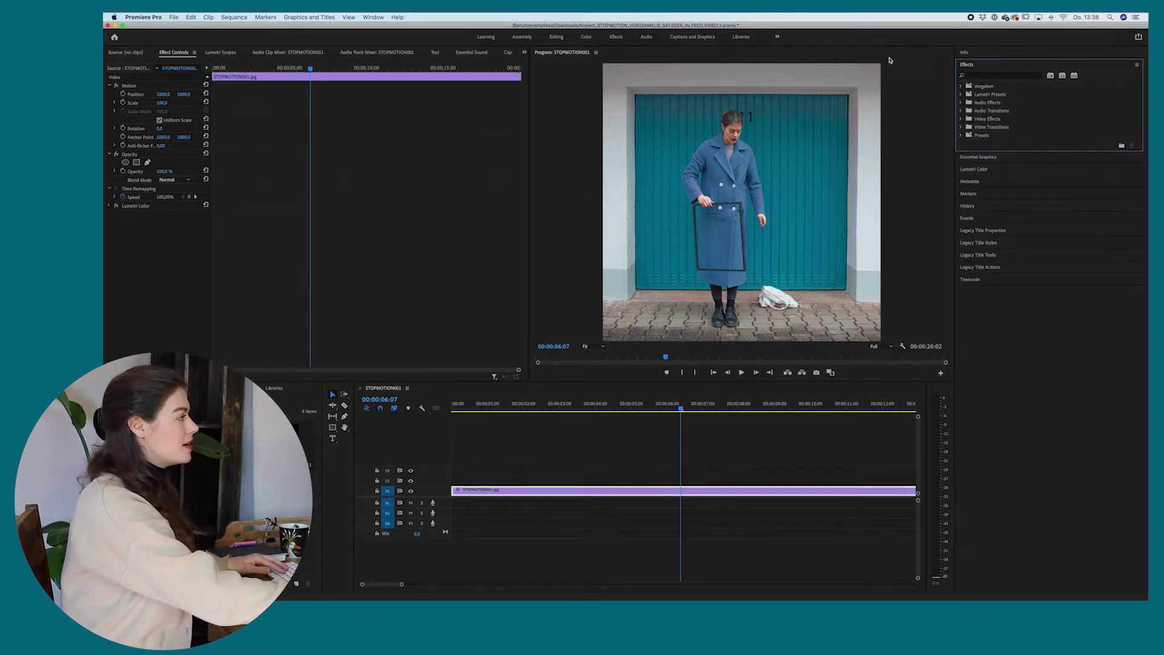
click(974, 74)
text(color)
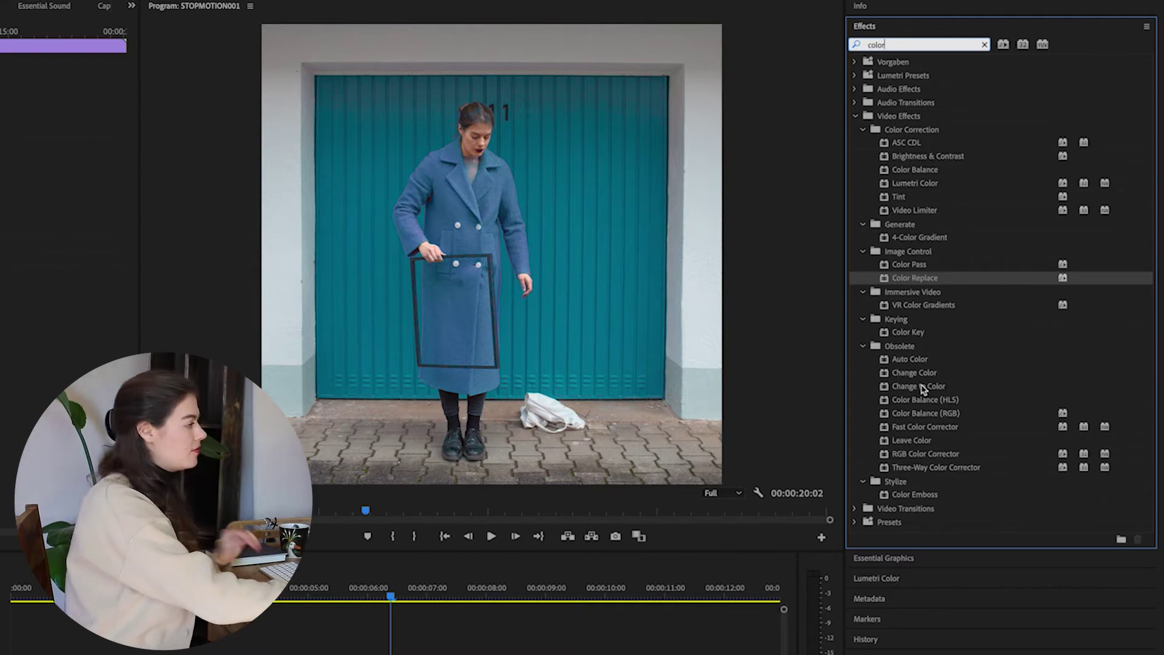
drag(934, 392, 535, 654)
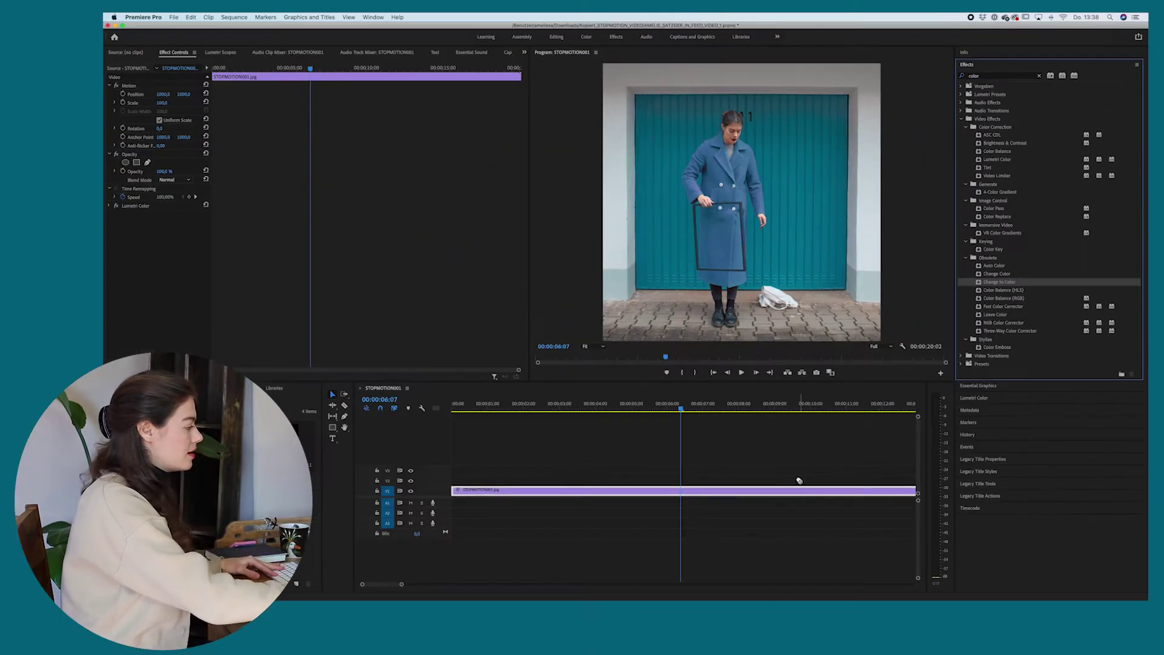
drag(762, 494, 762, 494)
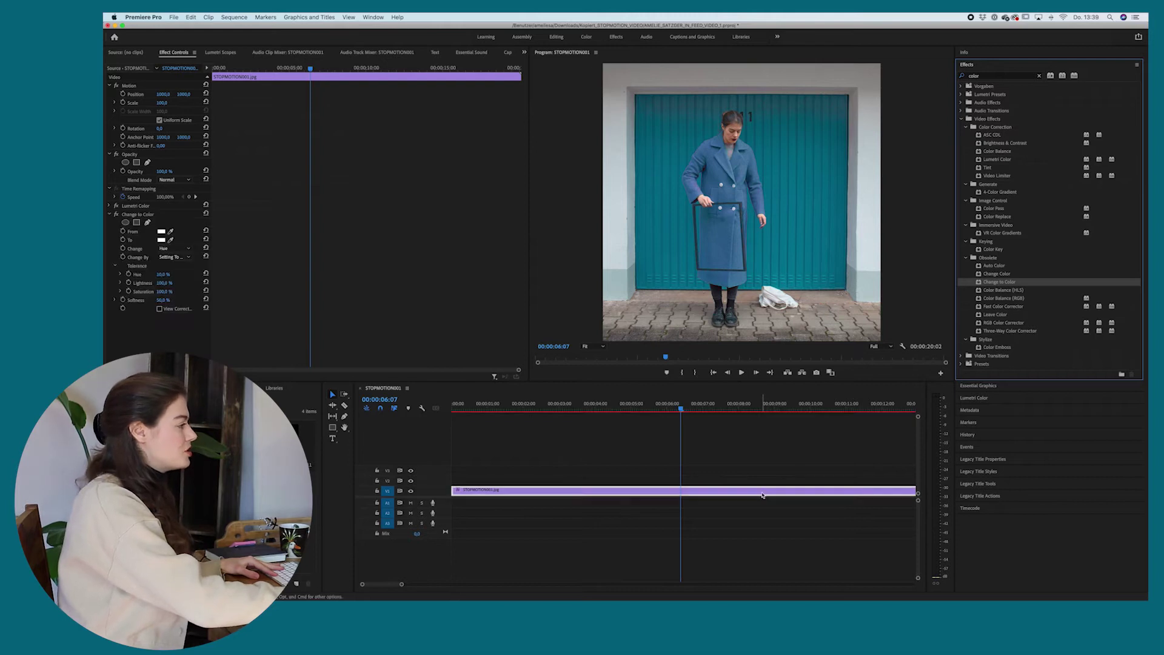
click(117, 207)
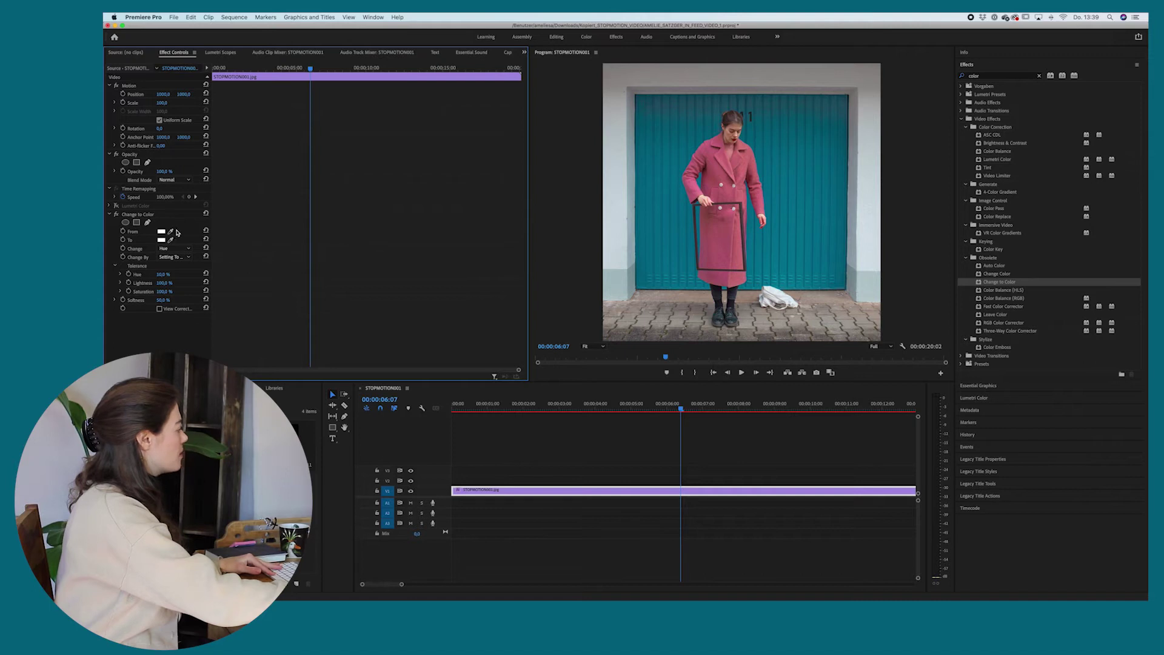
Step: In Change to Color, sample the pink coat as From and the garage door's darker blue as To
drag(173, 230, 708, 171)
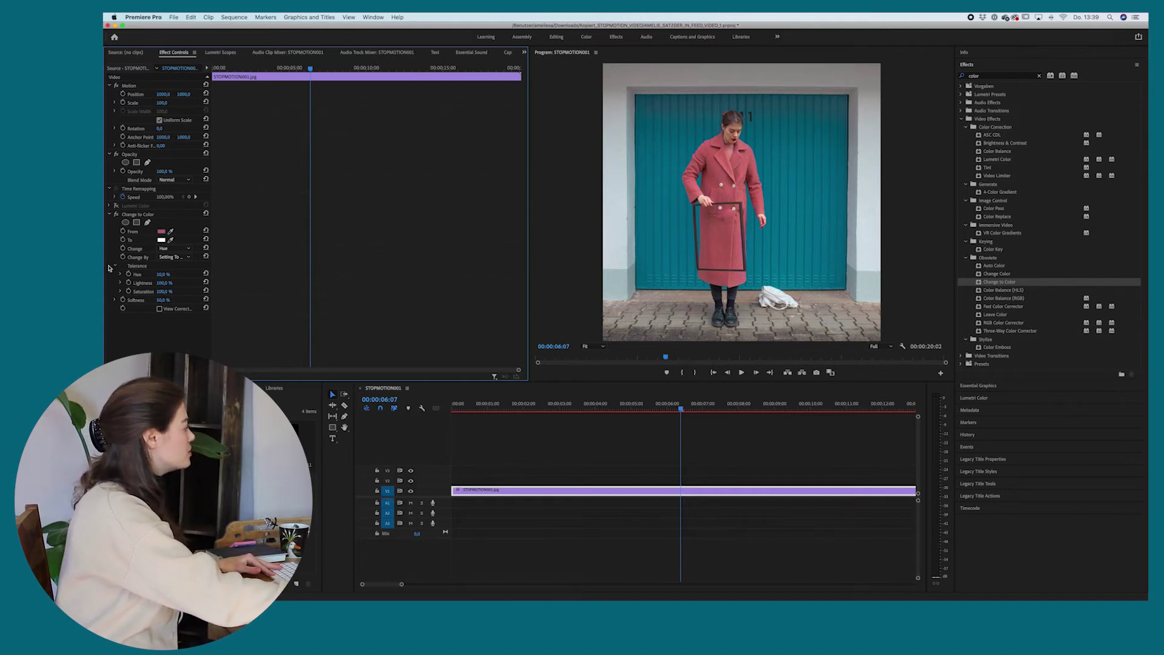
click(170, 240)
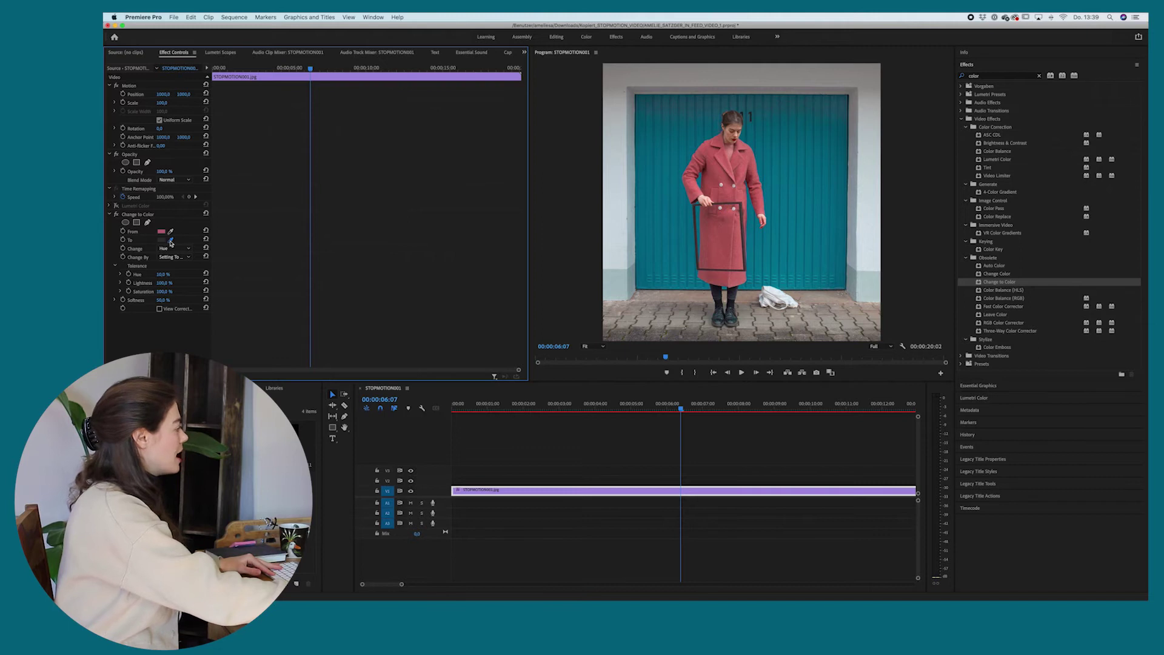
click(665, 133)
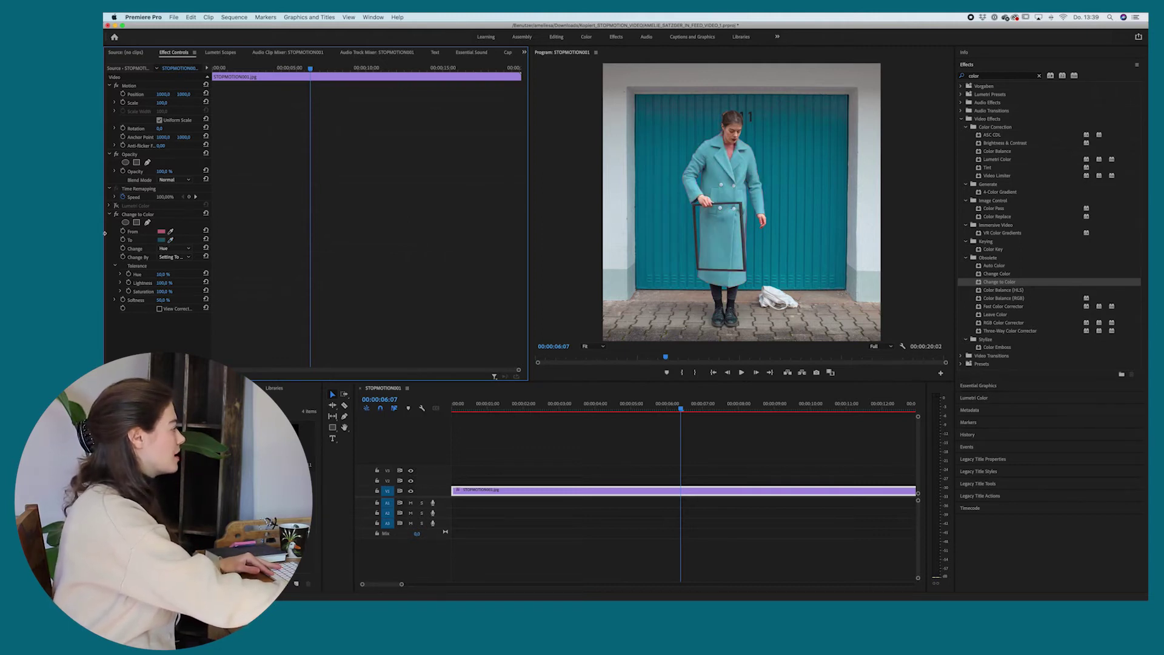
click(170, 240)
click(688, 112)
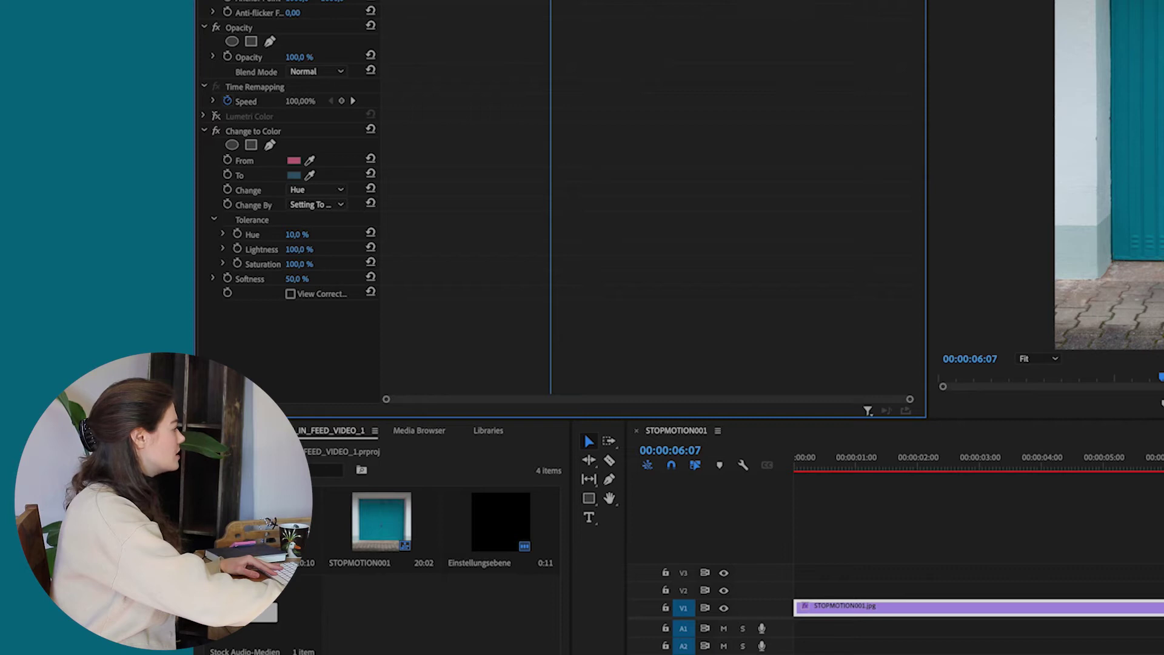
Step: Set Change to Color's hue tolerance to 30%, then settle on 20%
click(300, 234)
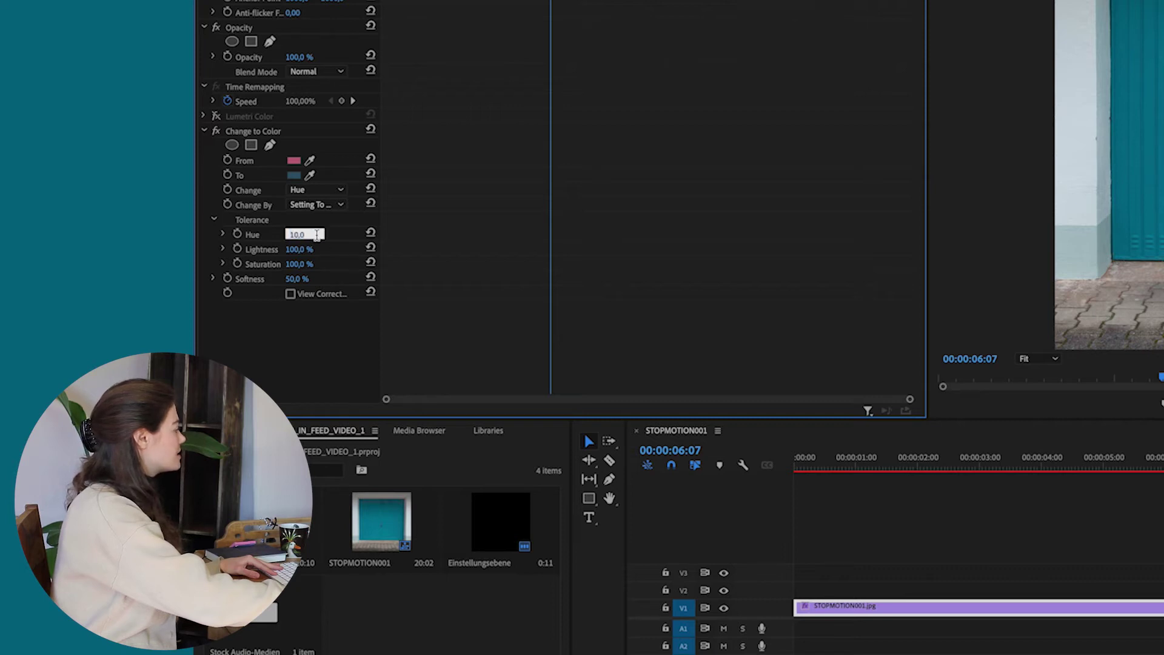
key(BackSpace)
key(BackSpace)
text(30)
key(Return)
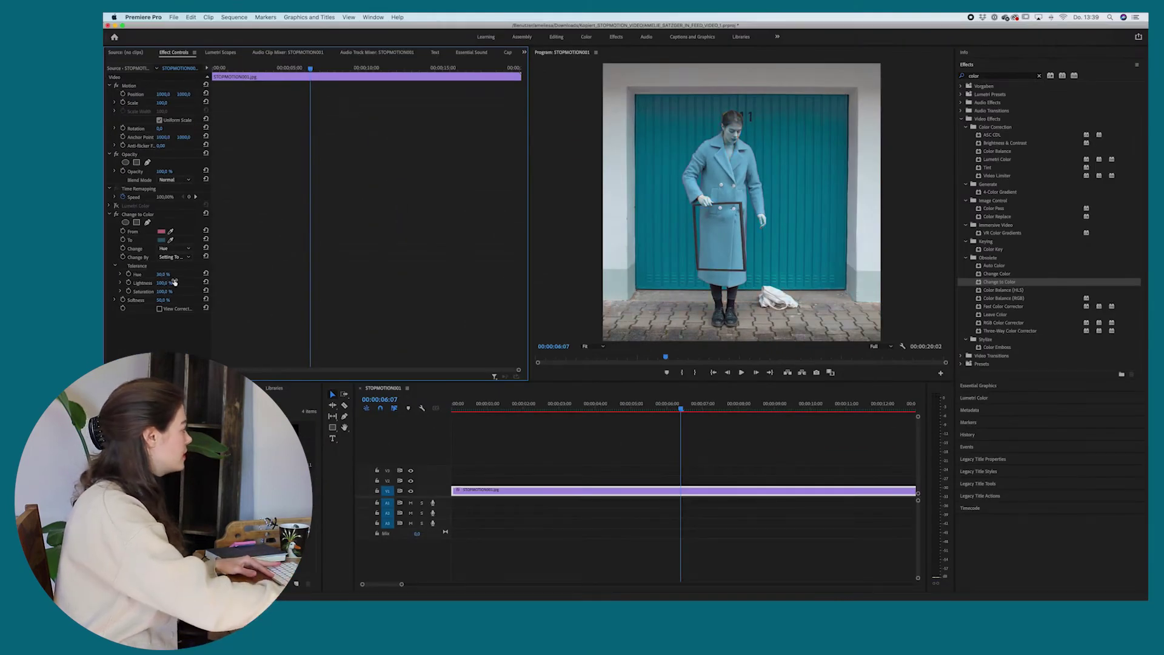
click(172, 275)
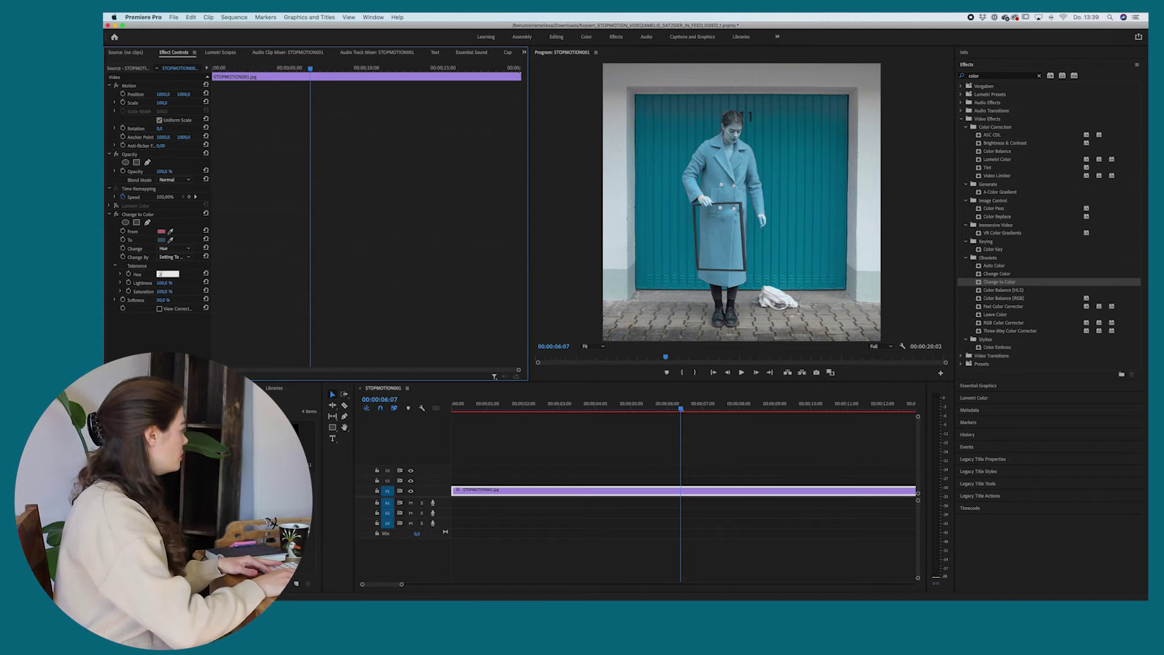
text(20)
key(Return)
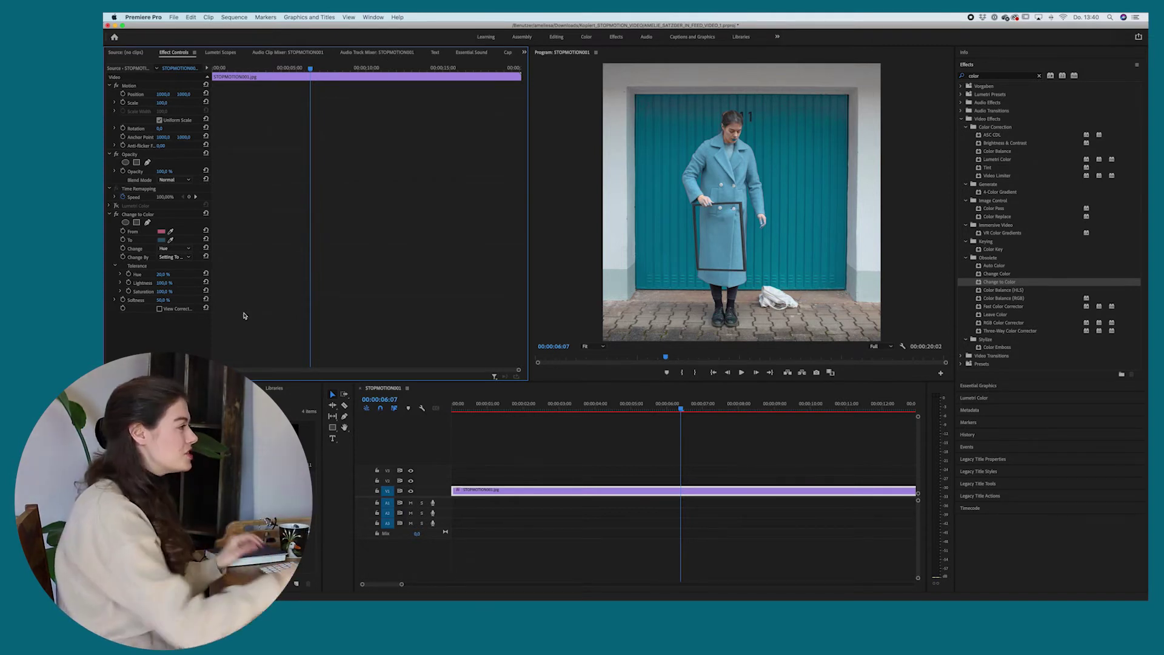
Step: Clear the Effects search and add a second Lumetri Color effect to the clip
click(1038, 76)
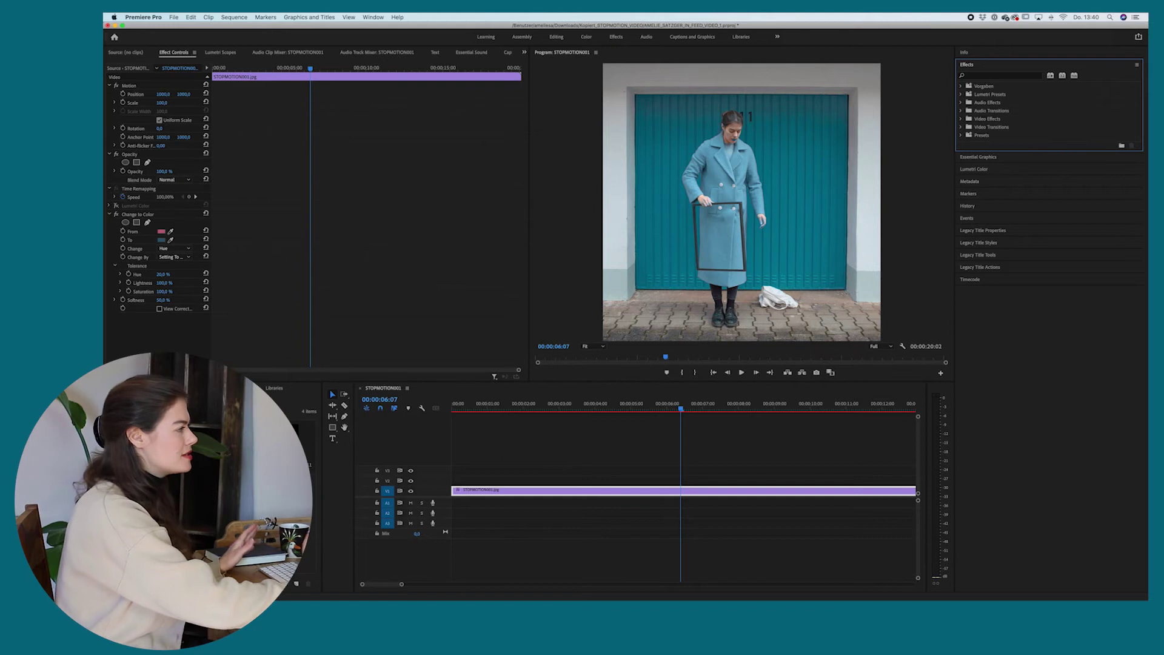
click(991, 171)
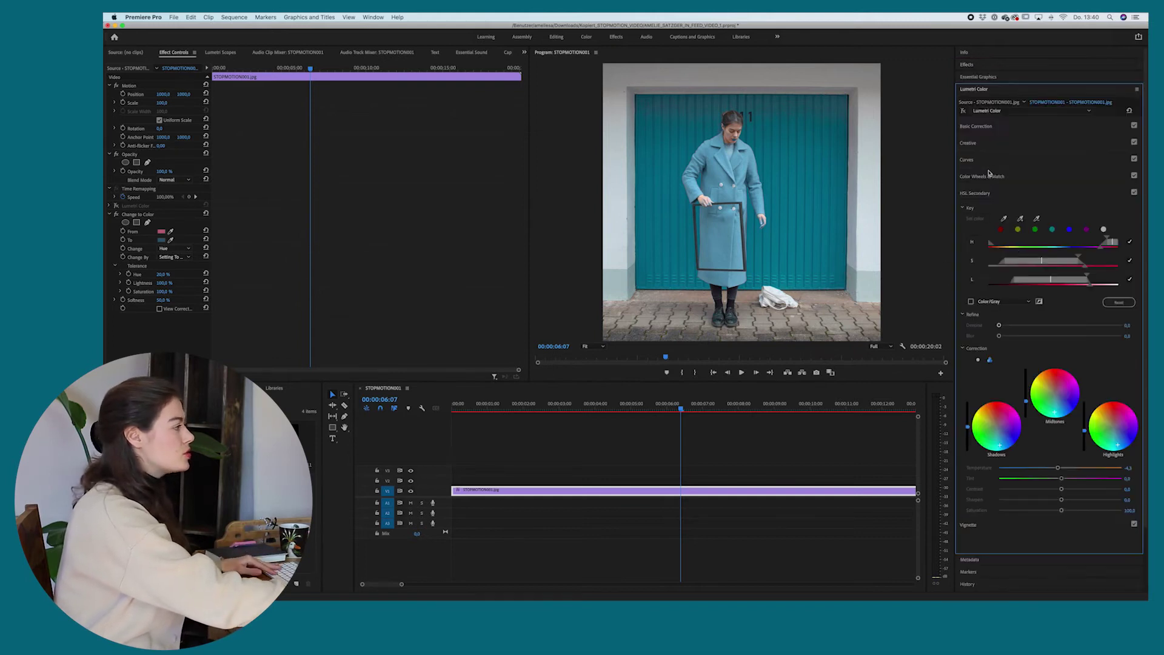
click(1000, 111)
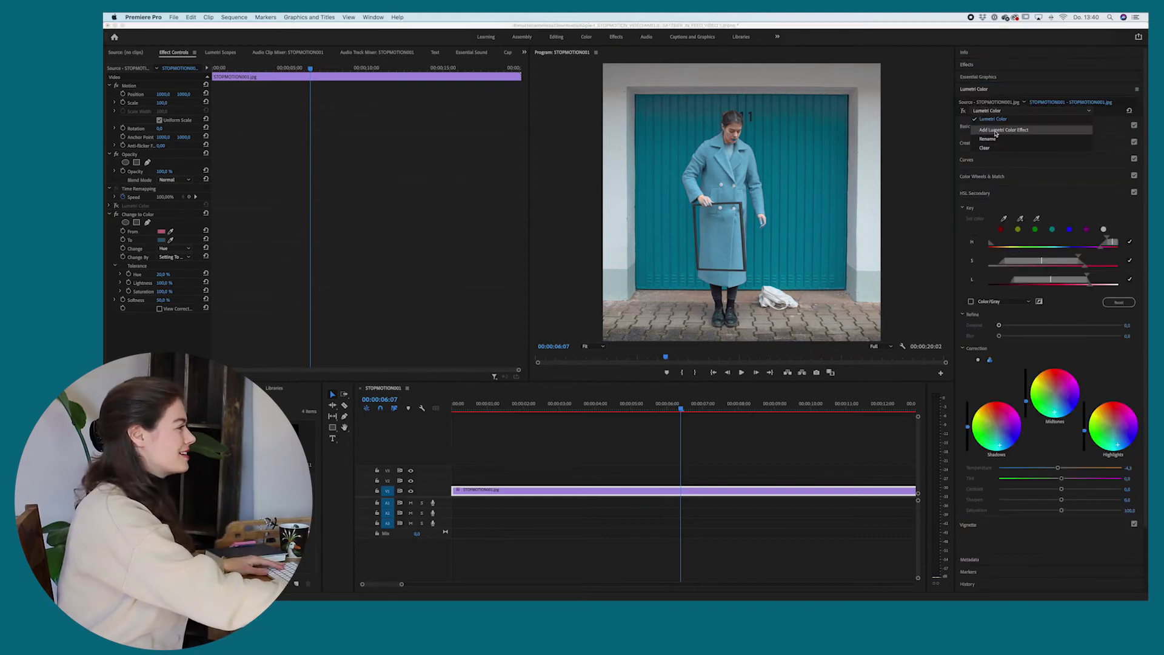
click(1004, 129)
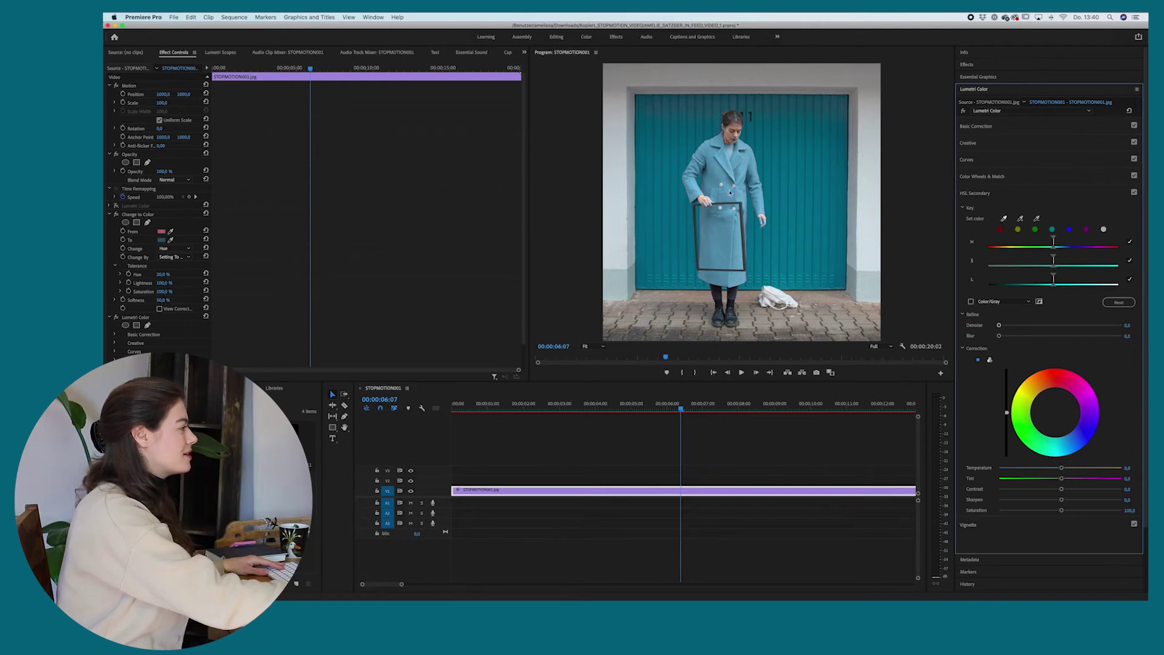
Step: Key the blue coat in HSL Secondary, widening saturation and reshaping lightness with Color/Gray preview
click(722, 172)
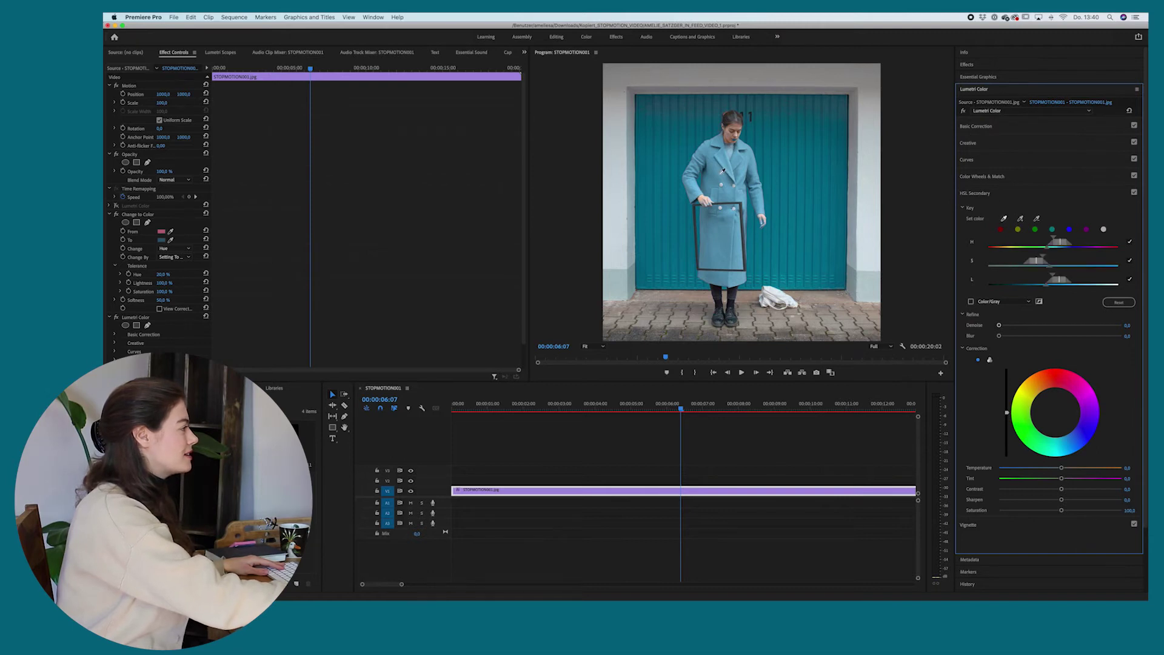
click(971, 302)
drag(1046, 259, 1013, 282)
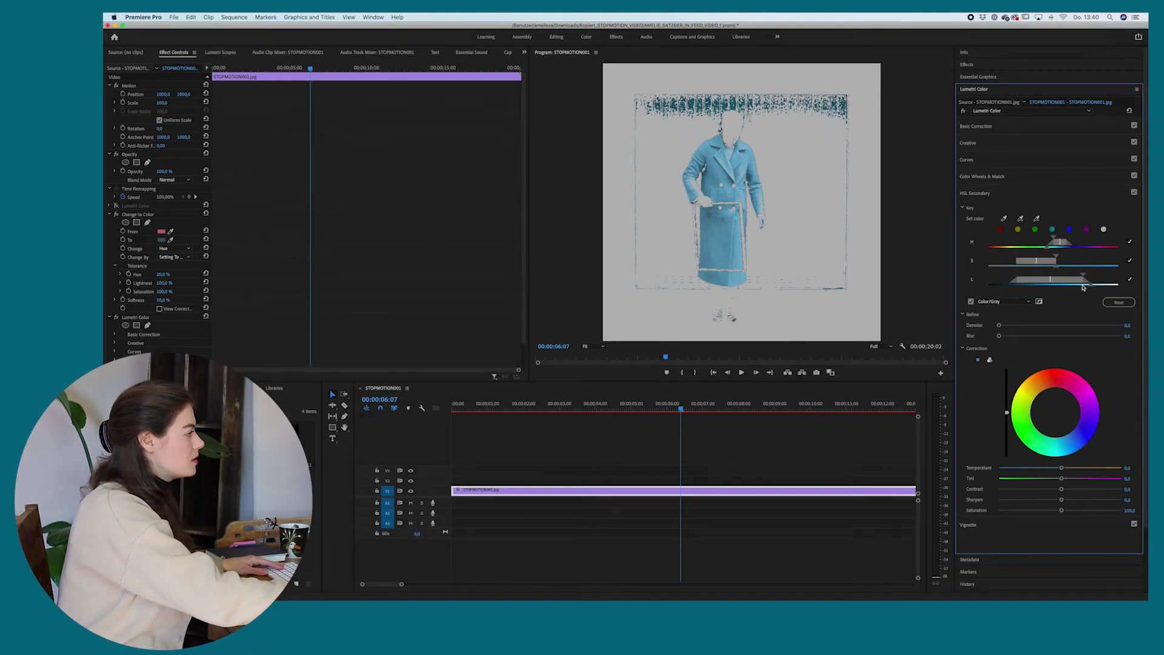
drag(1089, 286, 1071, 282)
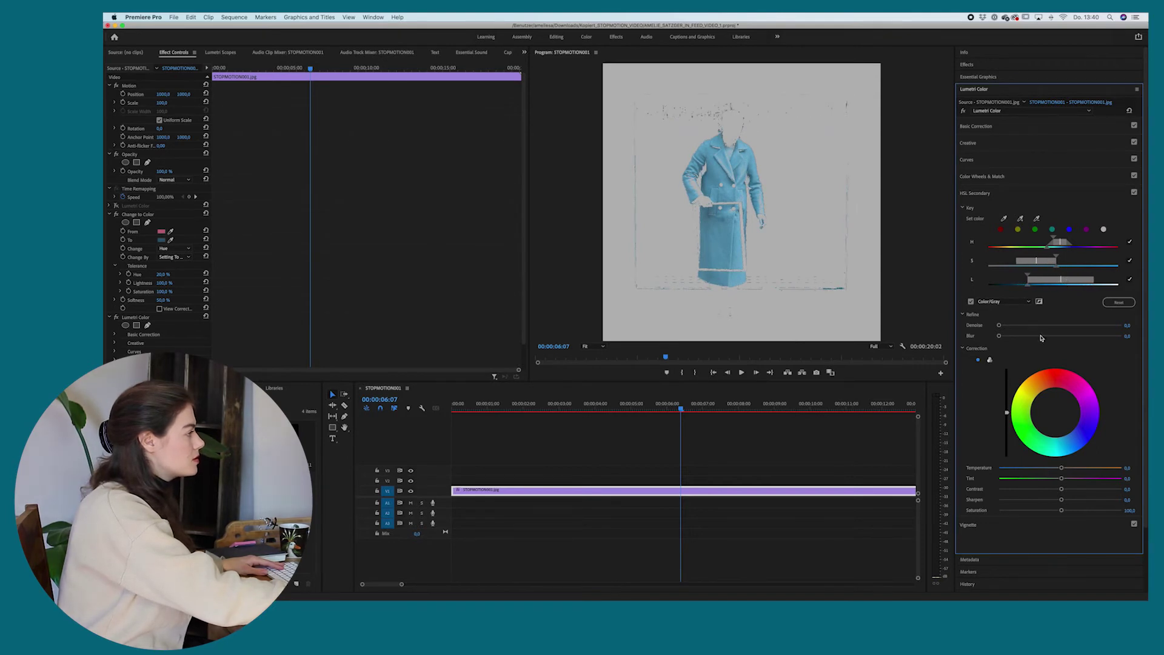
click(971, 301)
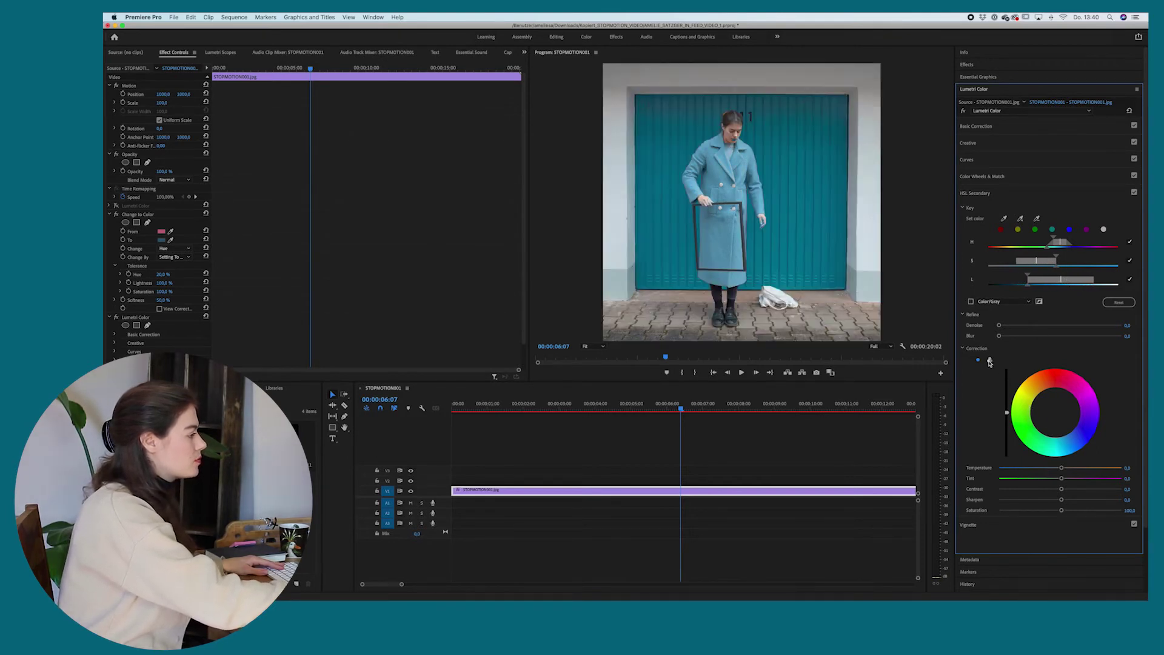
Step: Using three-way wheels, lower the Midtones and Highlights and fine-tune the key's lightness range
click(989, 360)
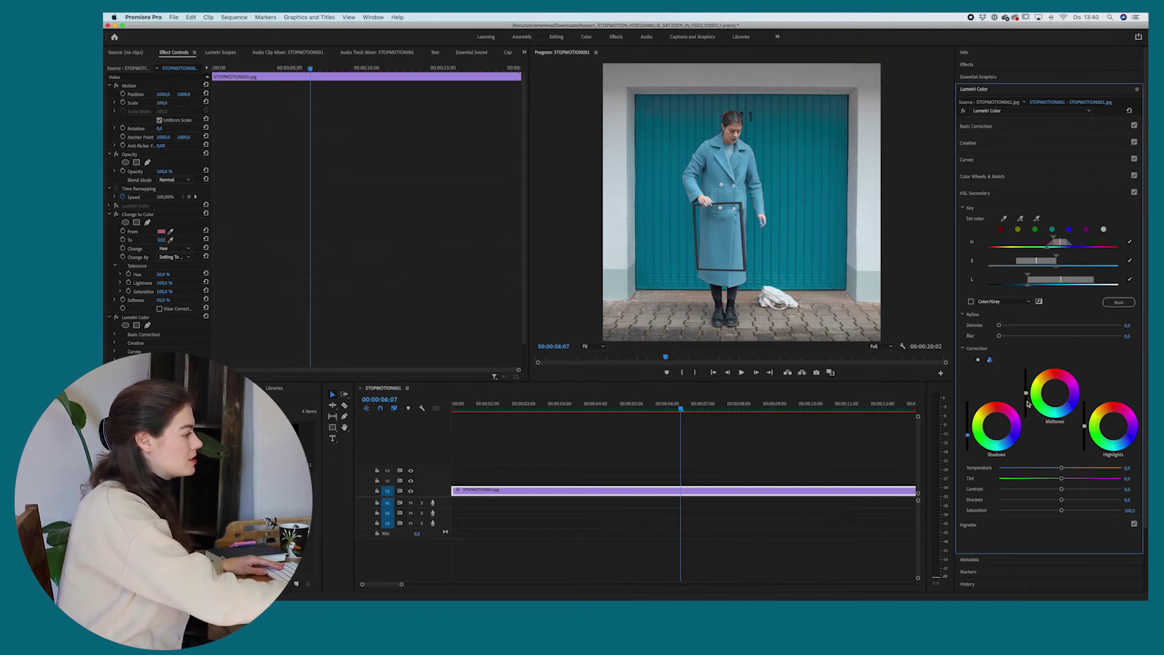
drag(1026, 394, 1026, 402)
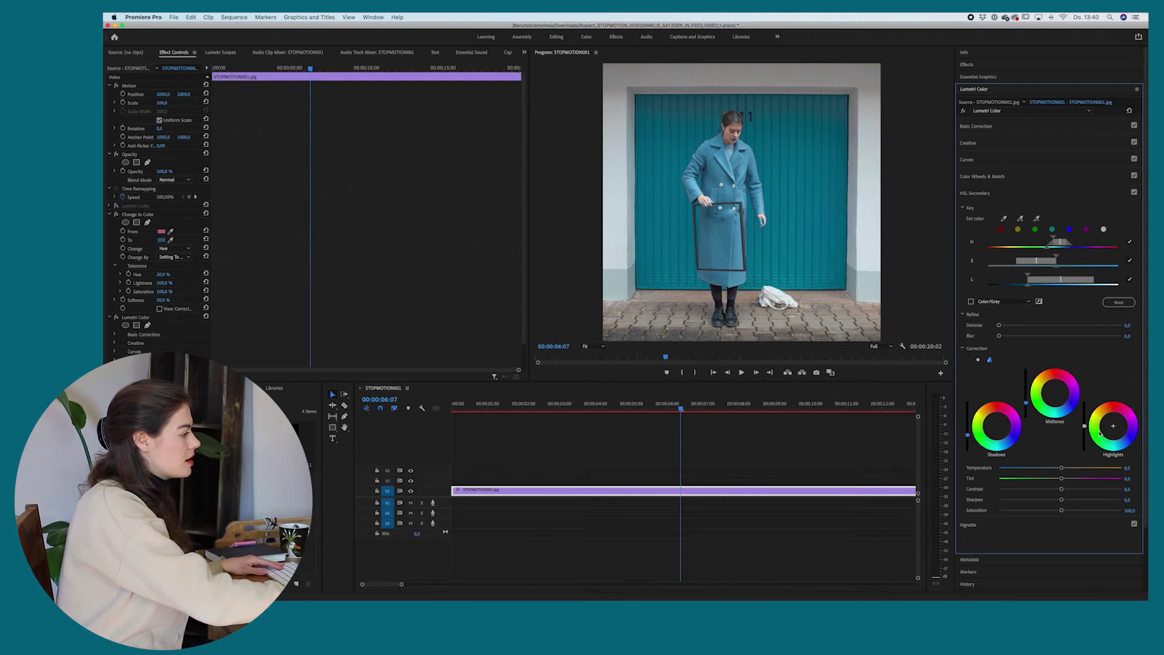
drag(1086, 428, 1120, 438)
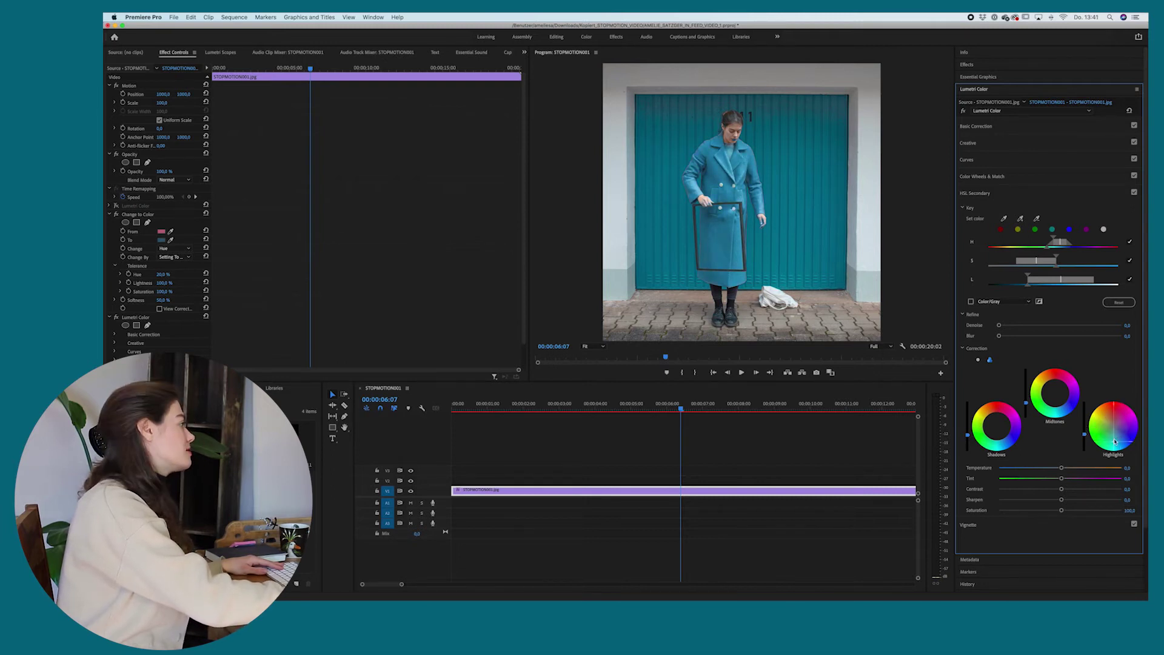
drag(1029, 283, 1030, 284)
click(1020, 219)
click(764, 201)
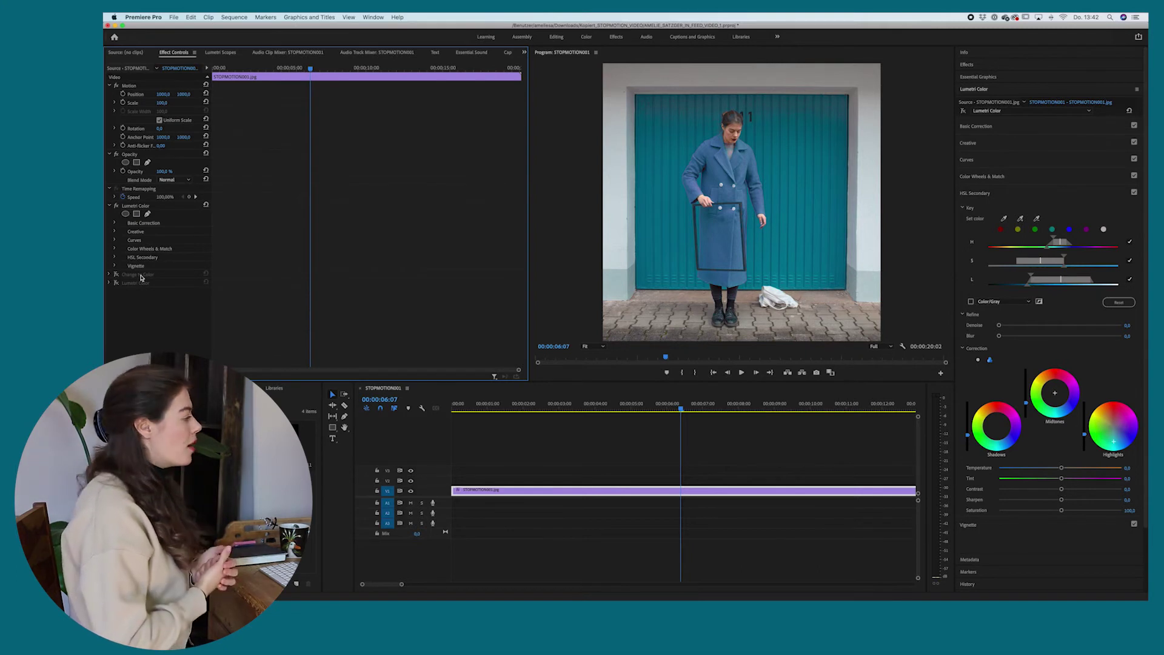
Step: Select Change to Color and the second Lumetri Color in Effect Controls and delete them
click(147, 279)
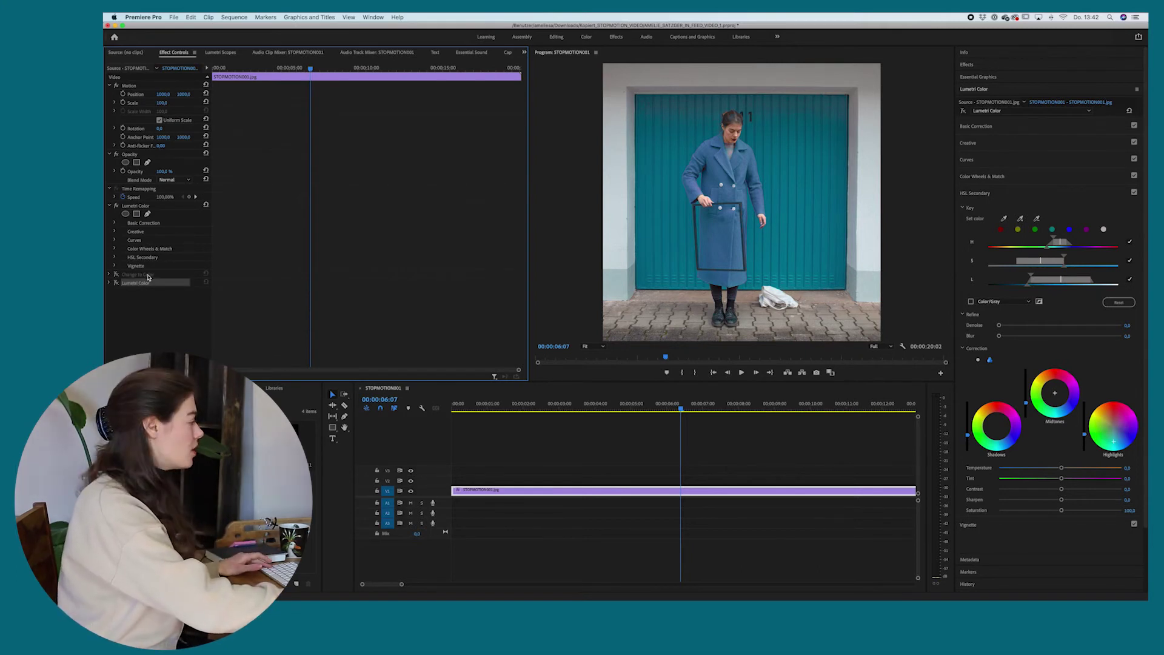
click(148, 275)
shift+click(147, 282)
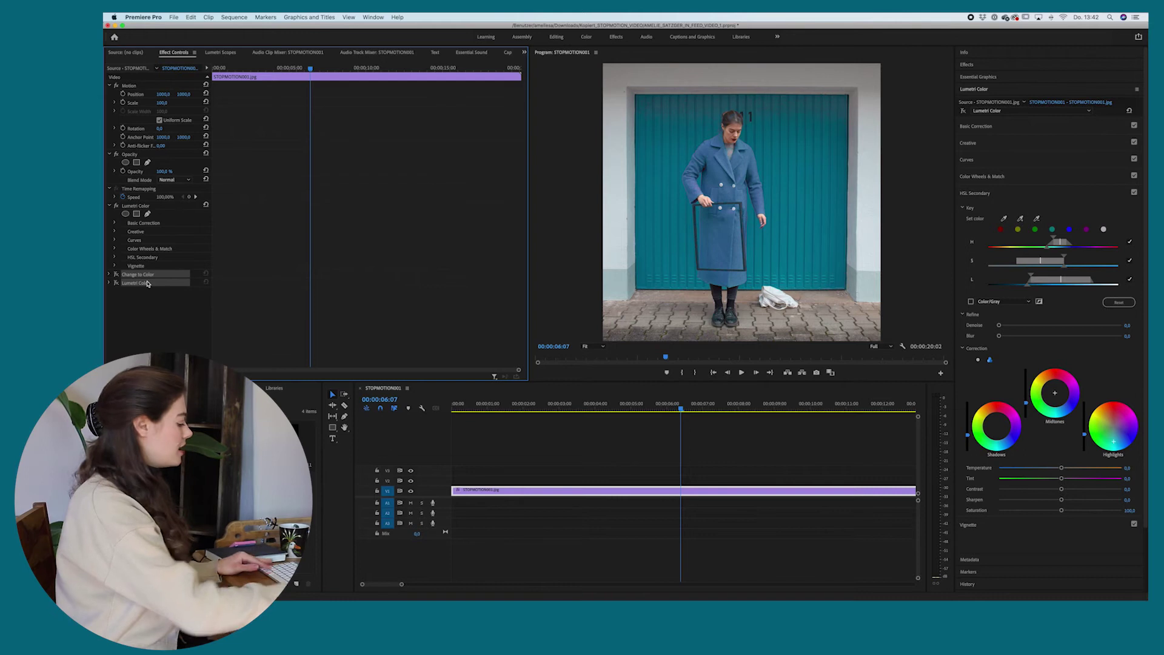
key(Delete)
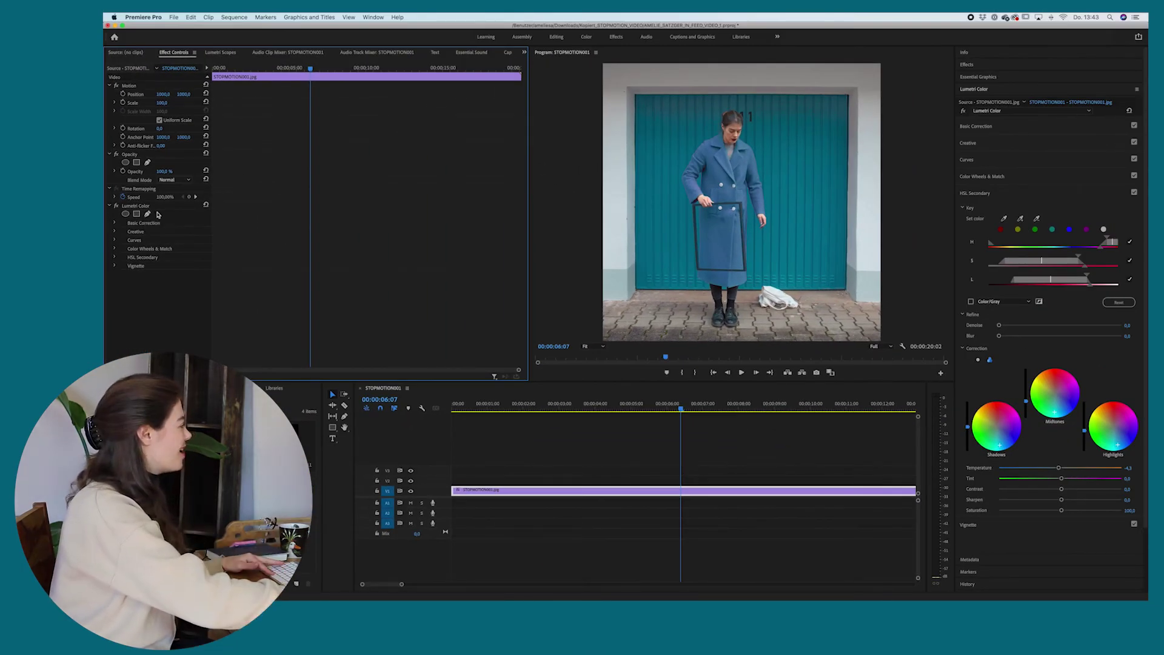
Step: Draw a closed four-corner pen mask around the held frame to confine the Lumetri grade
click(147, 214)
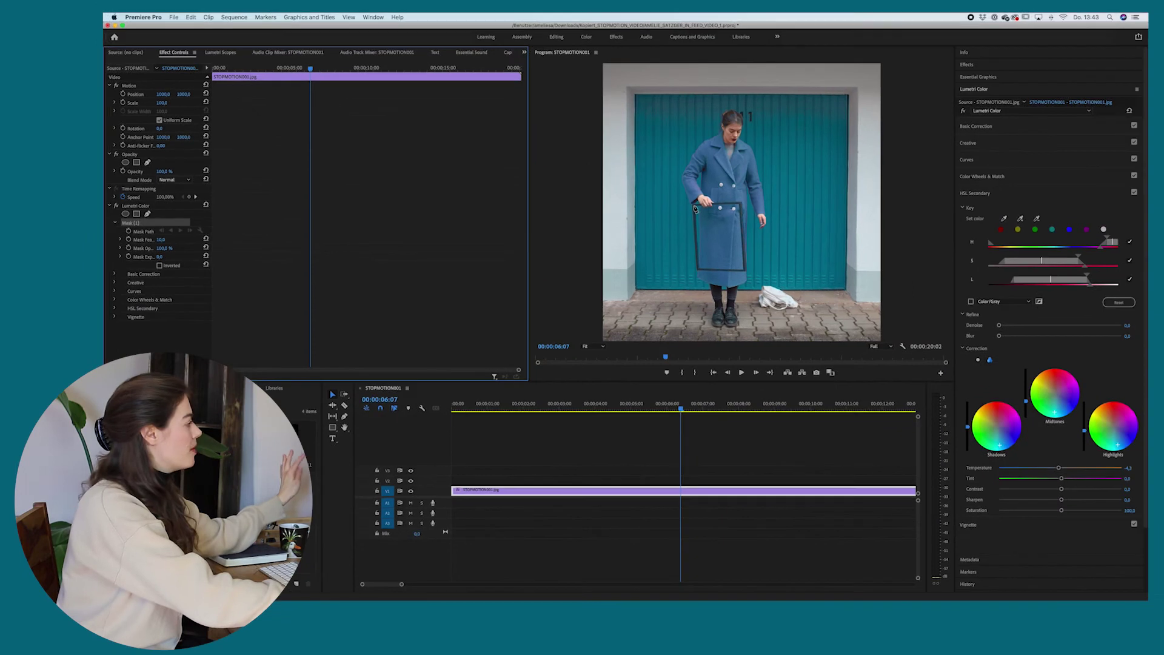
click(695, 208)
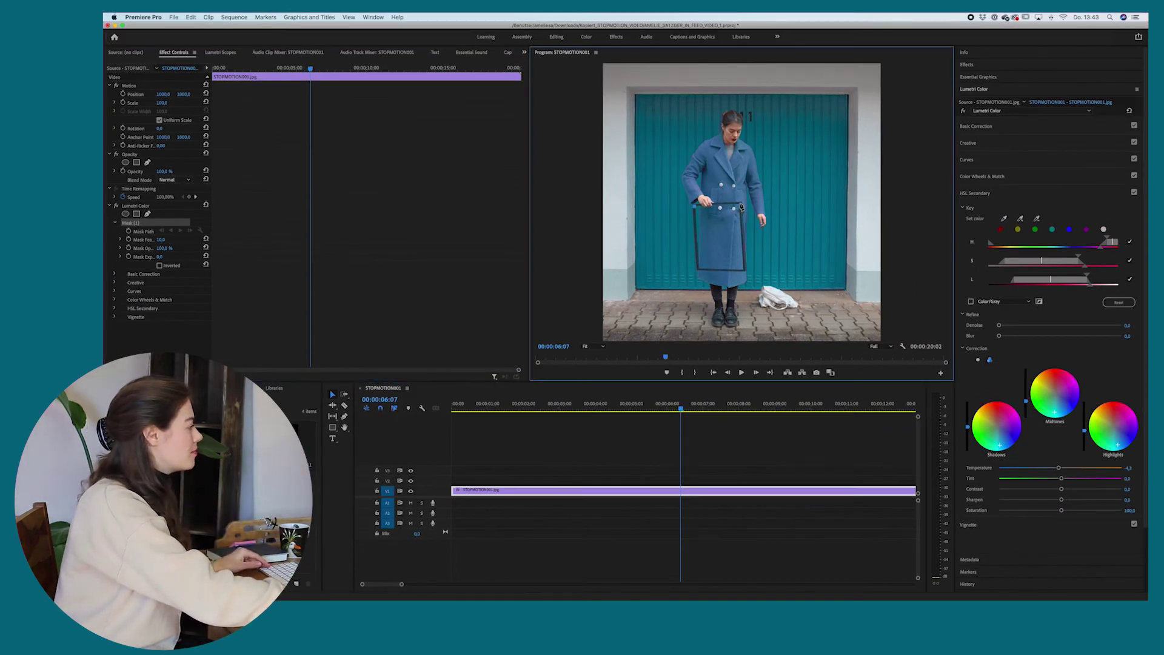
click(741, 207)
click(745, 269)
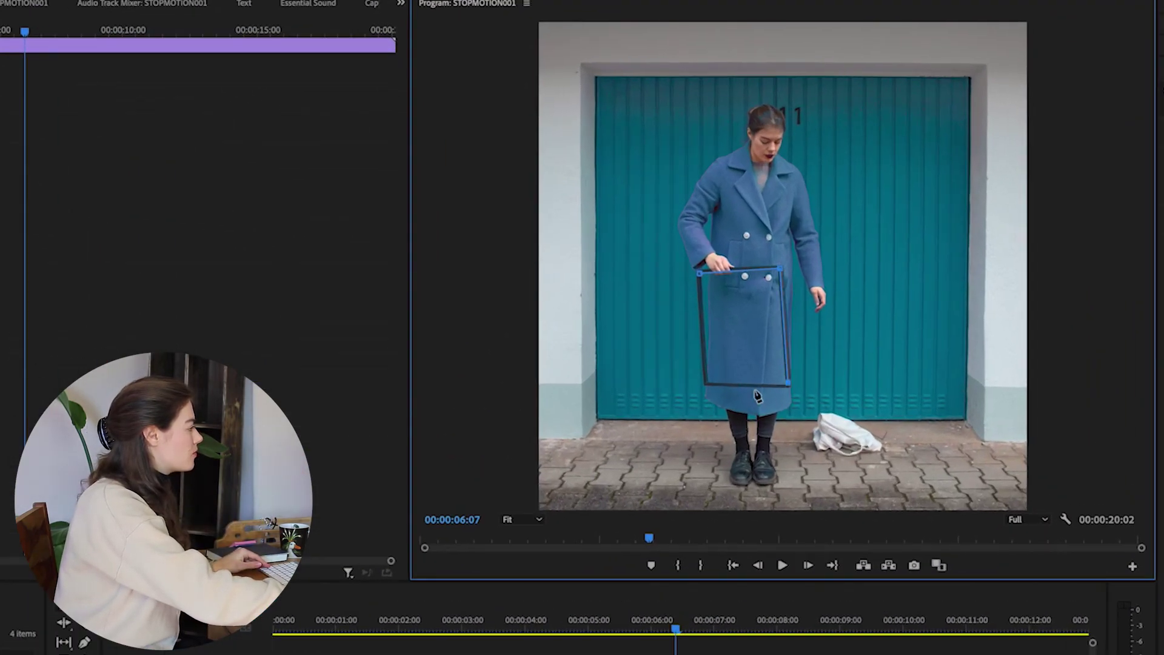
click(704, 385)
click(700, 274)
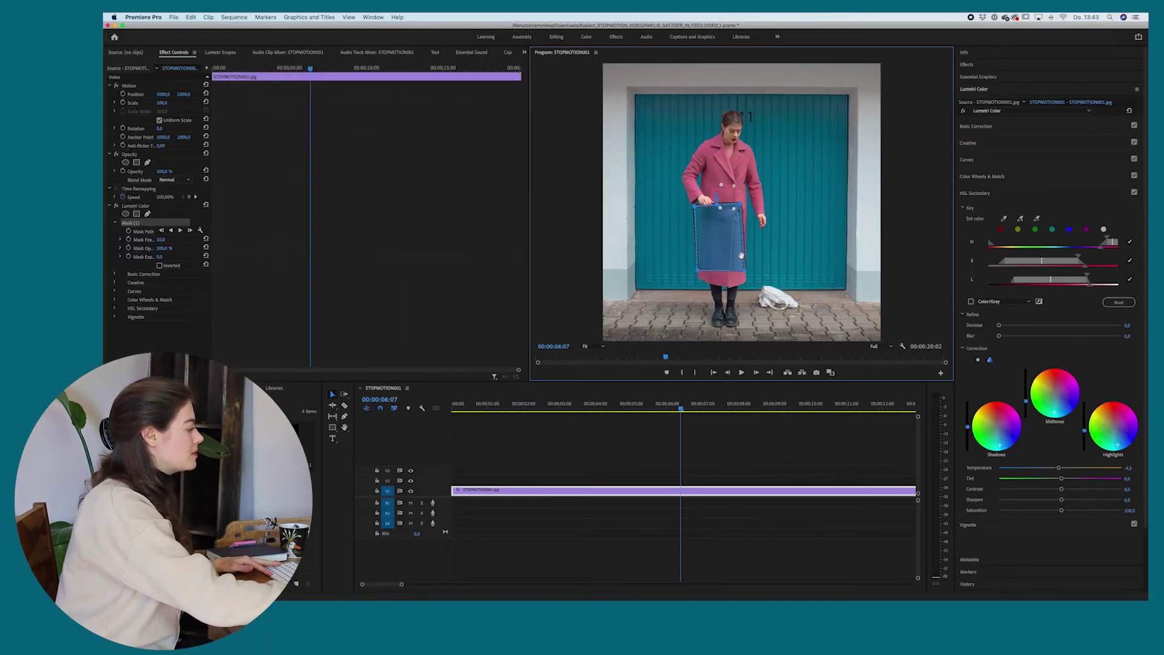
click(678, 408)
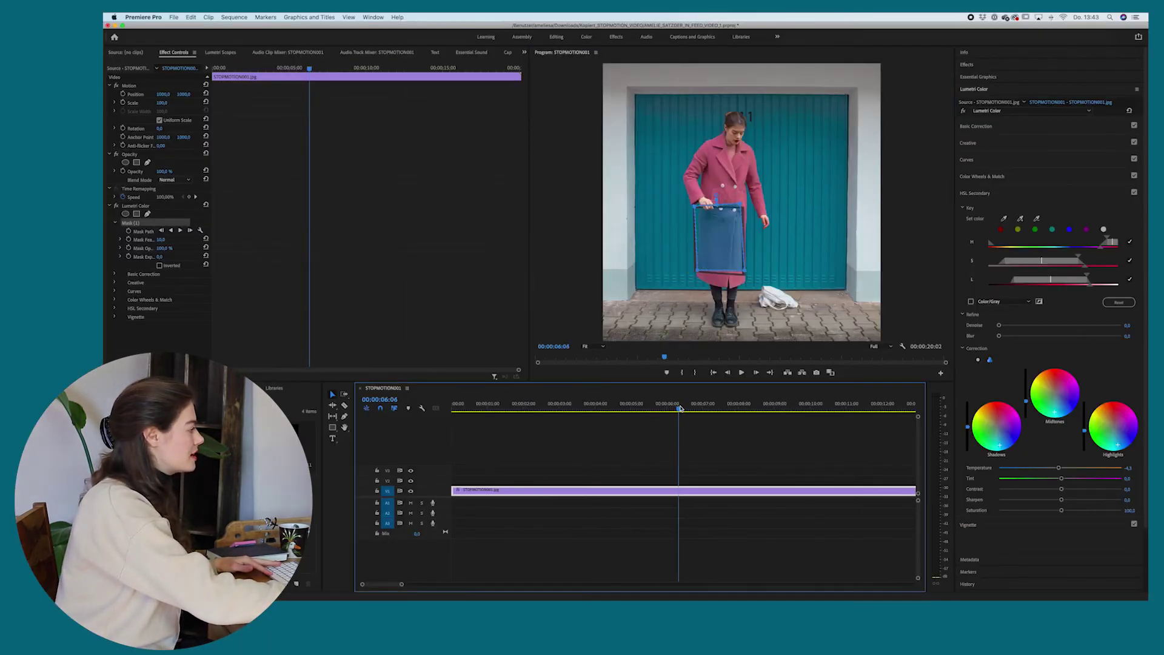
Step: Start Mask Path keyframing and, at frame 06:09, move the mask's lower-right corner onto the tilted frame
mouse_move(681, 409)
mouse_down()
mouse_move(663, 408)
mouse_move(748, 409)
mouse_move(681, 410)
mouse_up()
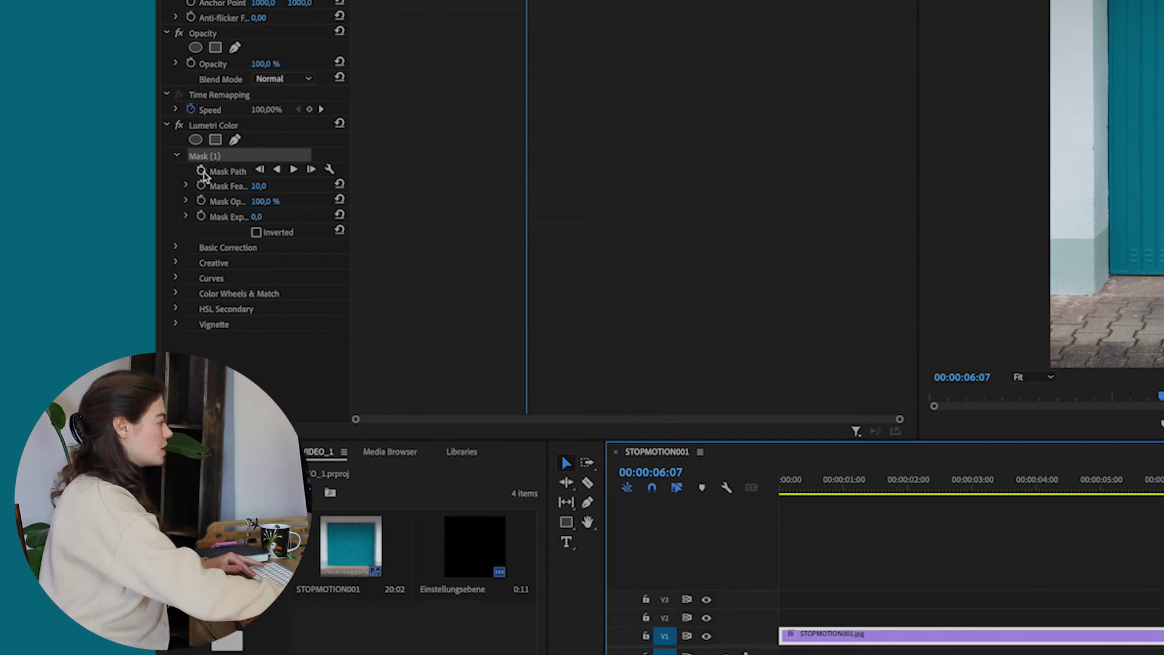
click(202, 171)
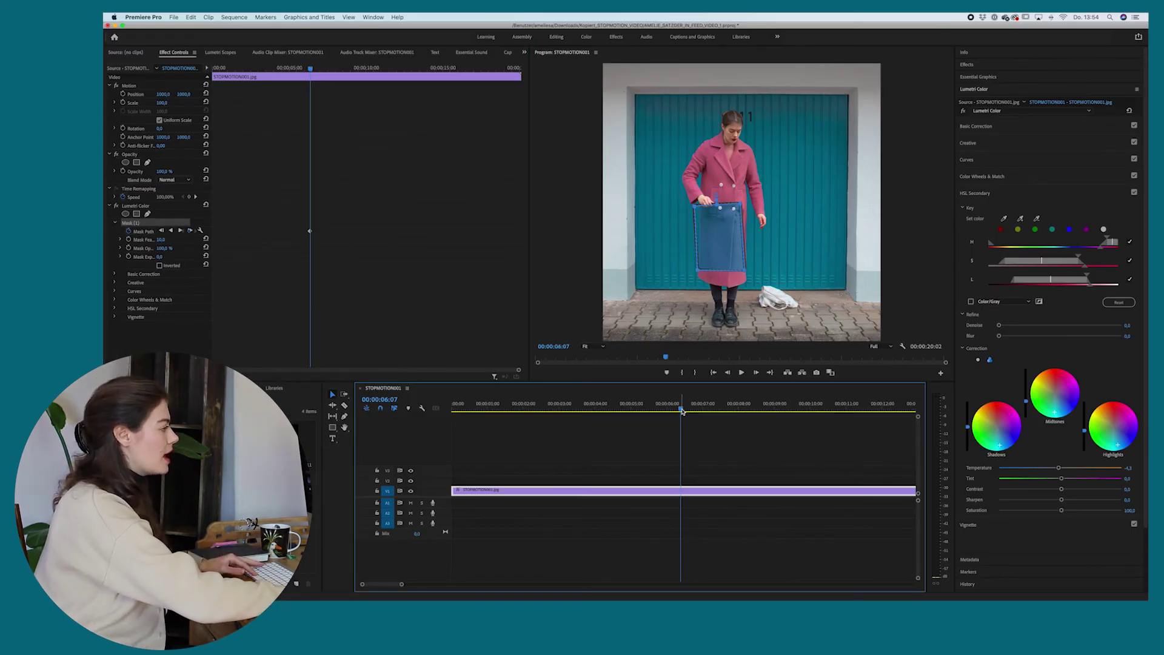
drag(682, 412, 684, 412)
click(740, 191)
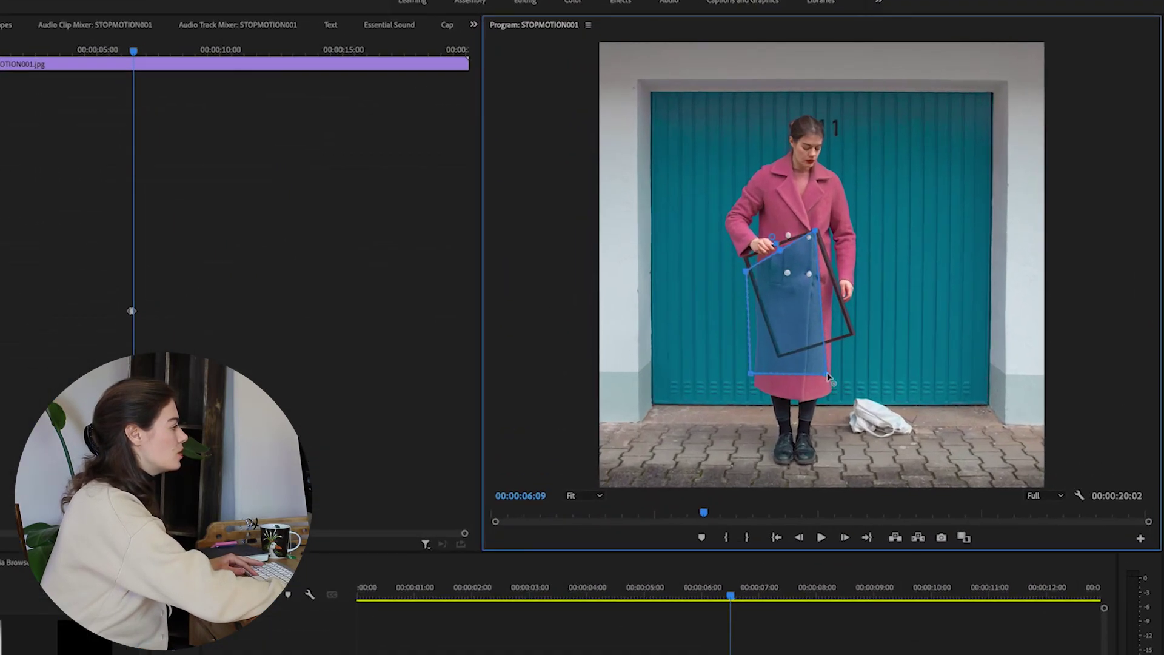
drag(746, 270, 761, 248)
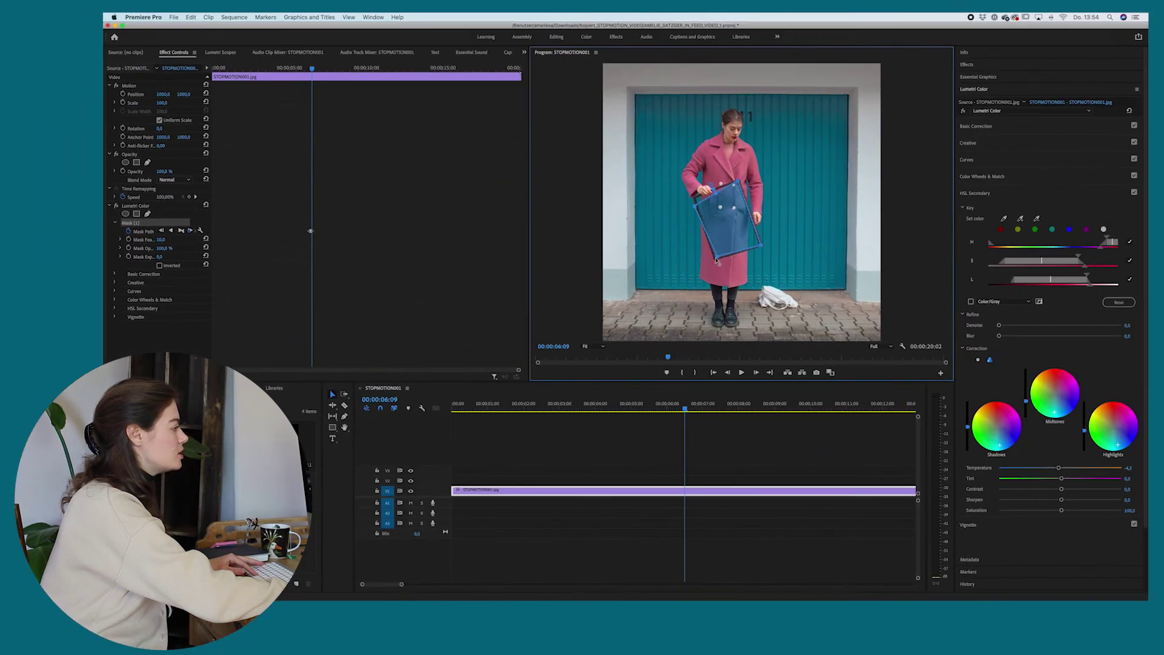
Step: At frame 06:13, align the mask's lower and top corners with the tilting frame, then advance to 06:16
drag(731, 596, 747, 596)
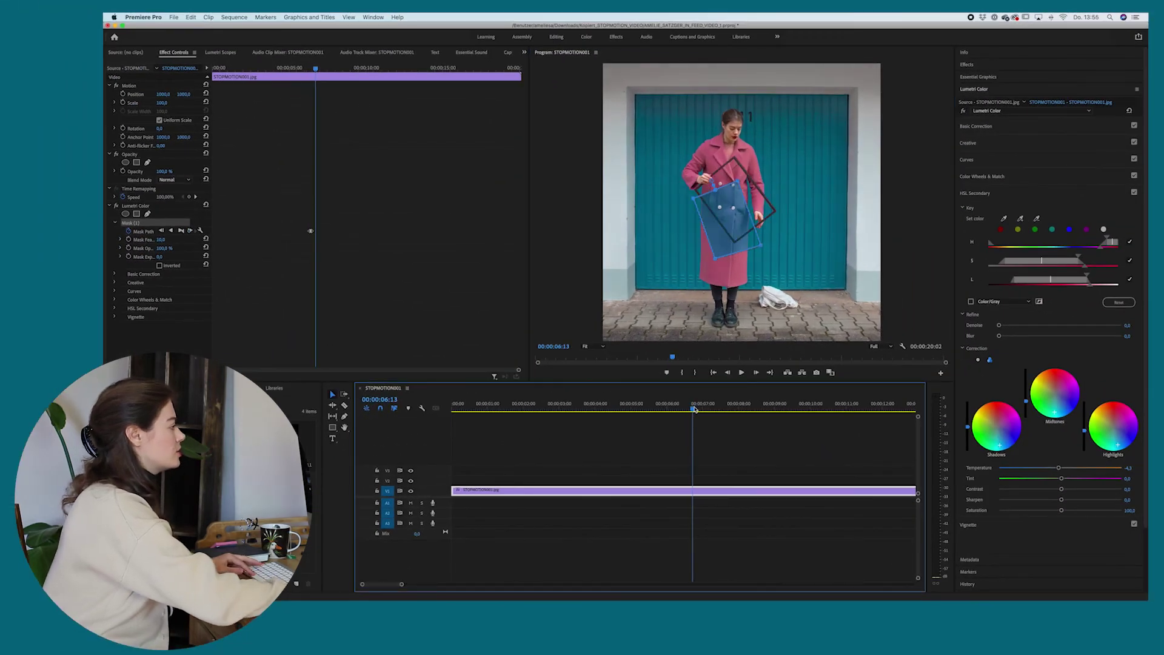
drag(763, 247, 774, 224)
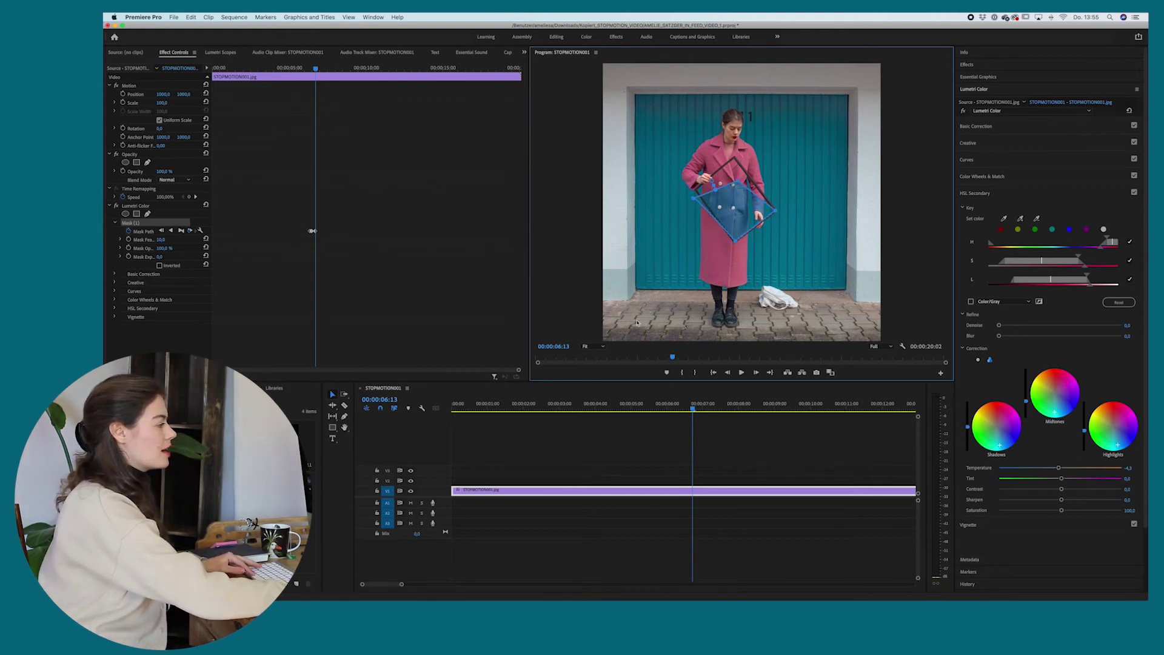
click(312, 231)
key(equal)
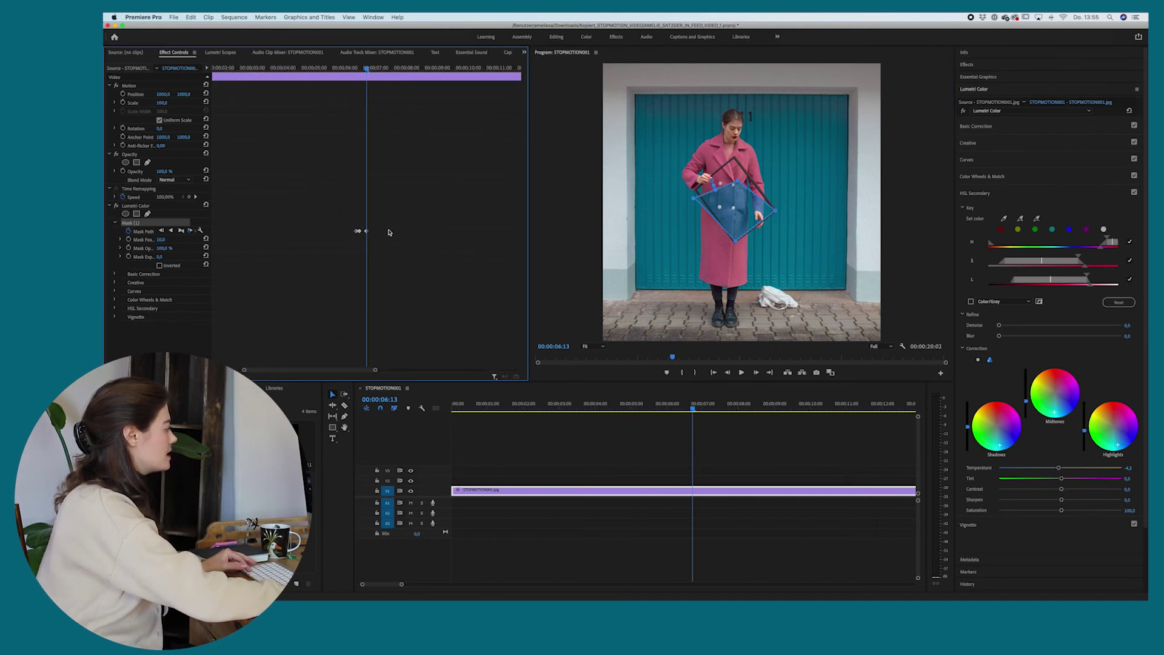
drag(737, 183, 734, 160)
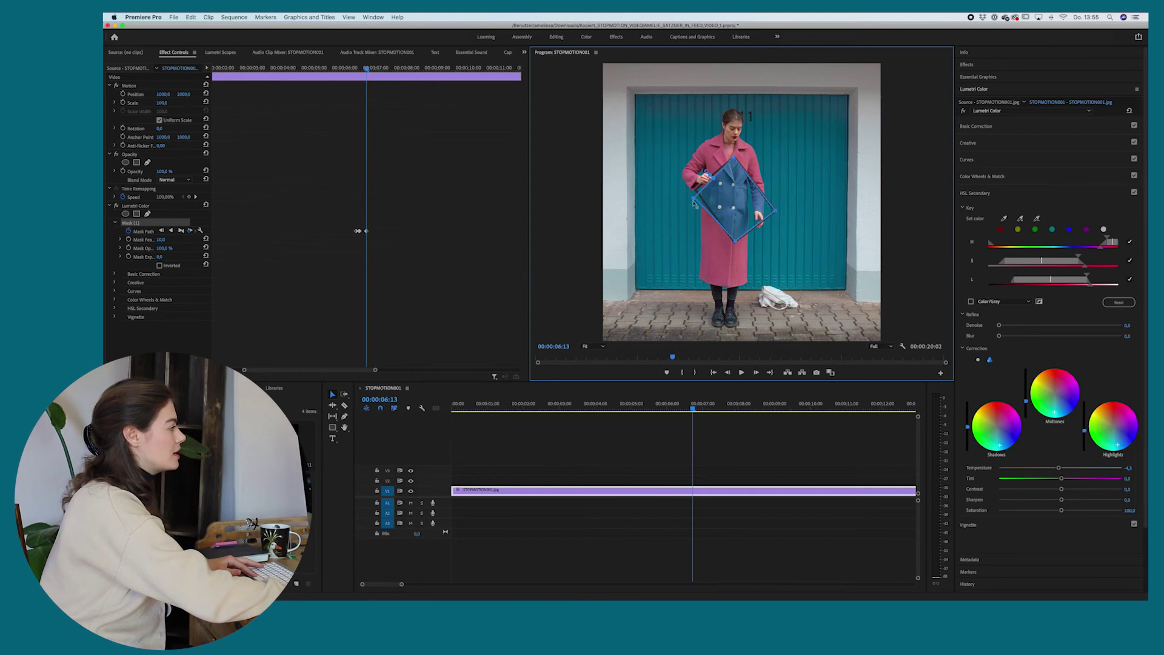
drag(693, 410, 677, 443)
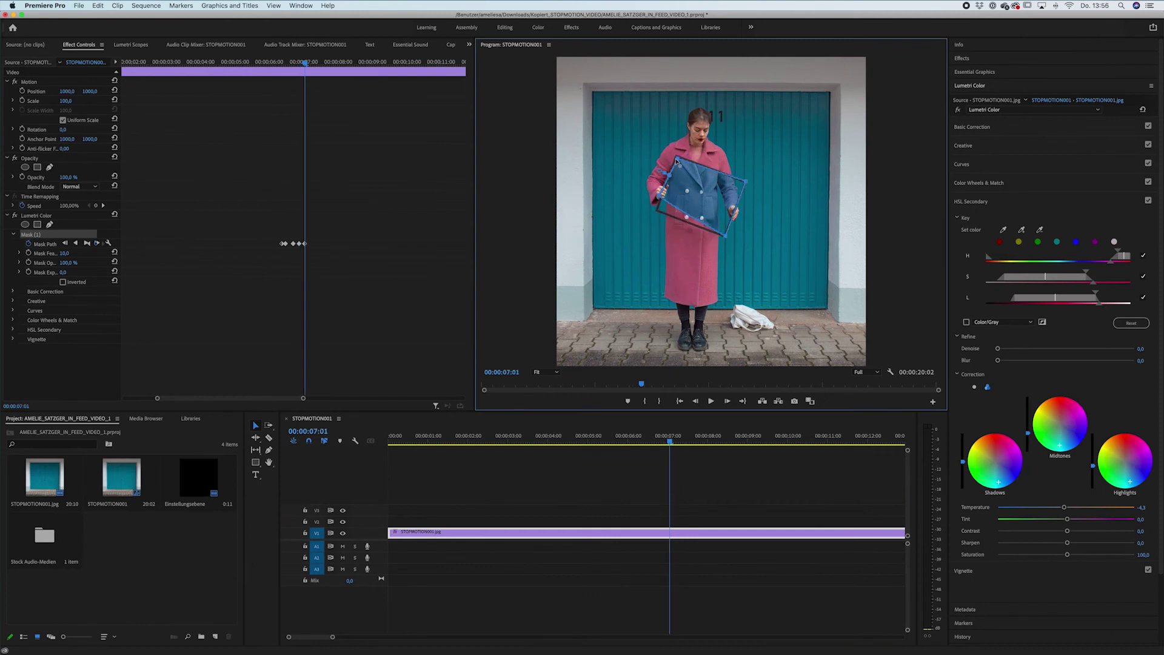
Step: Reshape the mask as an upright rectangle over the held frame at 08:03 and 08:08, then down to the legs at 09:00
drag(750, 194, 737, 172)
drag(658, 206, 661, 214)
drag(682, 162, 664, 167)
drag(696, 442, 715, 443)
click(725, 442)
drag(735, 226, 730, 258)
drag(728, 446, 747, 443)
drag(660, 256, 660, 339)
Step: Step frame by frame, reshaping the mask over the legs and flattening it up over the knees
key(Right)
key(Right)
key(Right)
key(Right)
key(Right)
key(Right)
key(Right)
key(Right)
key(Right)
key(Right)
key(Right)
key(Right)
key(Right)
key(Right)
drag(731, 289, 735, 282)
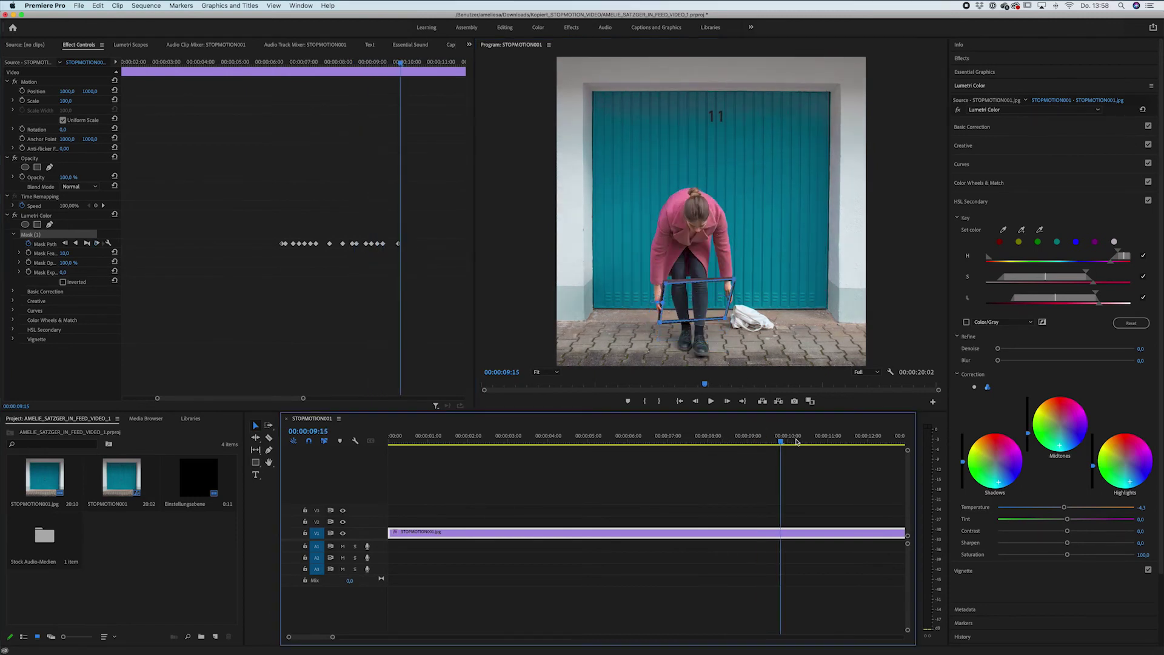
key(Right)
key(Right)
key(Right)
key(Right)
key(Right)
key(Right)
key(Right)
key(Right)
key(Right)
key(Right)
key(Right)
key(Right)
key(Right)
drag(658, 341, 662, 309)
key(Right)
key(Right)
key(Right)
key(Right)
key(Right)
key(Right)
key(Right)
key(Right)
key(Right)
key(Right)
drag(737, 291, 728, 281)
Step: Over the following frames, pull the mask's top corners up to cover the raised coat
key(Right)
key(Right)
key(Right)
key(Right)
key(Right)
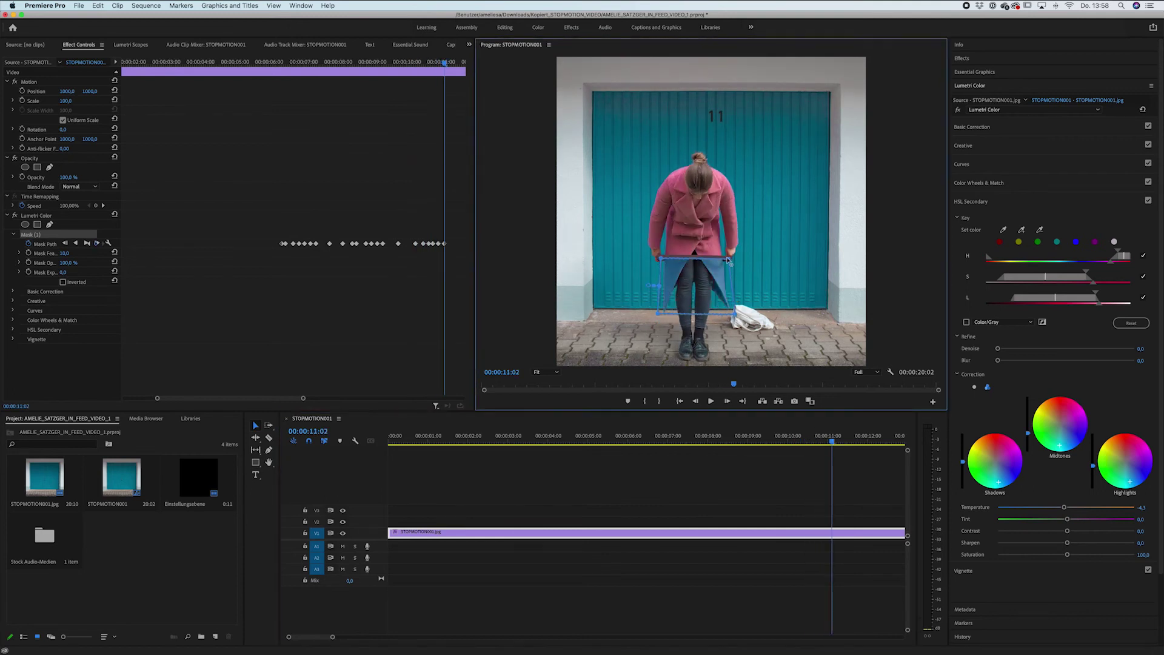
click(857, 444)
key(Right)
key(Right)
key(Right)
key(Right)
key(Right)
key(Right)
key(Right)
drag(661, 217, 662, 194)
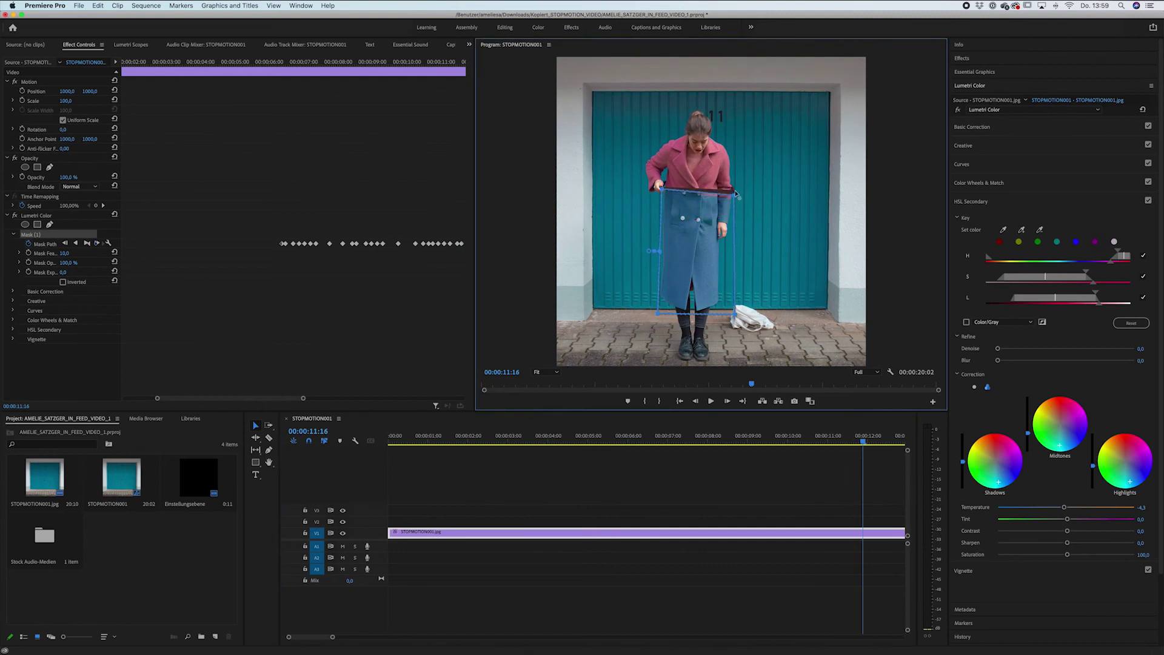
key(Right)
key(Right)
key(Right)
key(Right)
drag(728, 216, 732, 182)
drag(662, 194, 736, 115)
key(Right)
key(Right)
key(Right)
key(Right)
key(Right)
key(Right)
key(Right)
key(Right)
key(Right)
key(Right)
key(Right)
key(Right)
key(Right)
key(Right)
key(Right)
drag(665, 174, 655, 112)
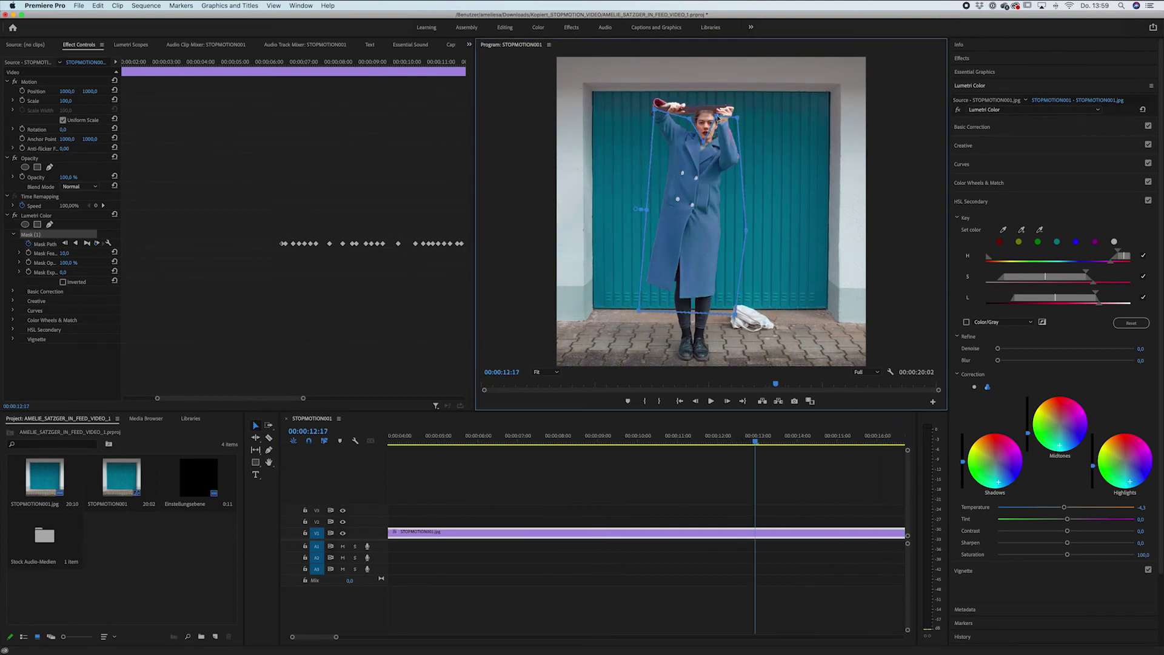
key(Right)
key(Right)
key(Right)
key(Right)
key(Right)
key(Right)
key(Right)
key(Right)
key(Right)
key(Right)
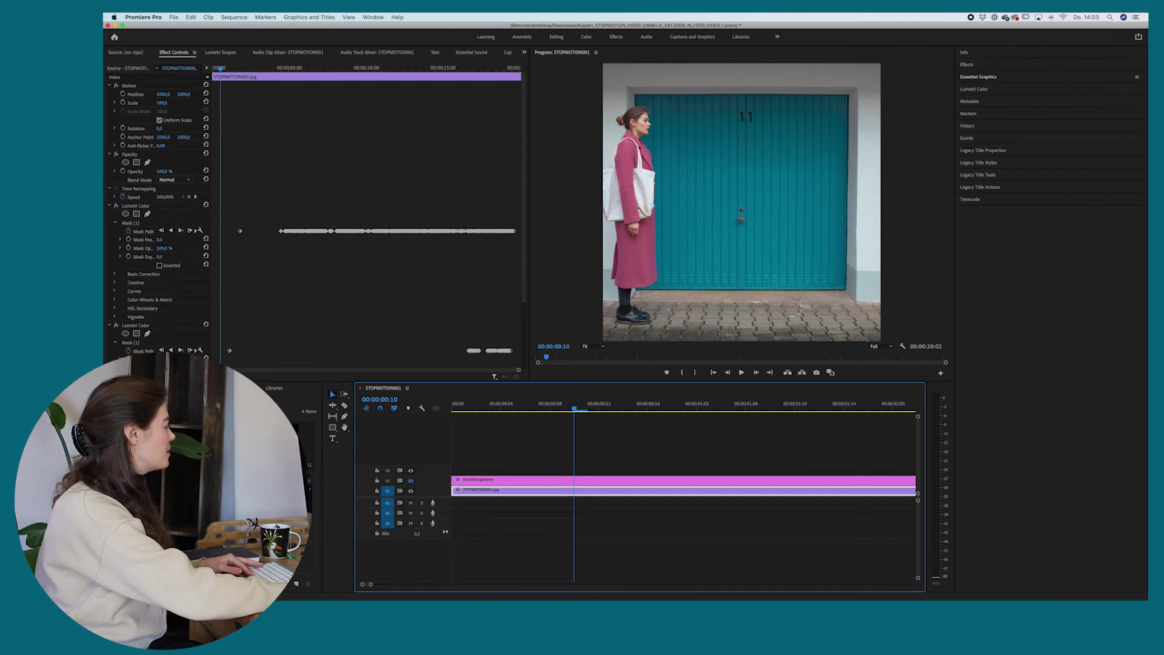
Step: Review the mask at 08:16, re-enable V2 output, and select the Einstellungsebene clip at 08:04
drag(230, 370, 368, 366)
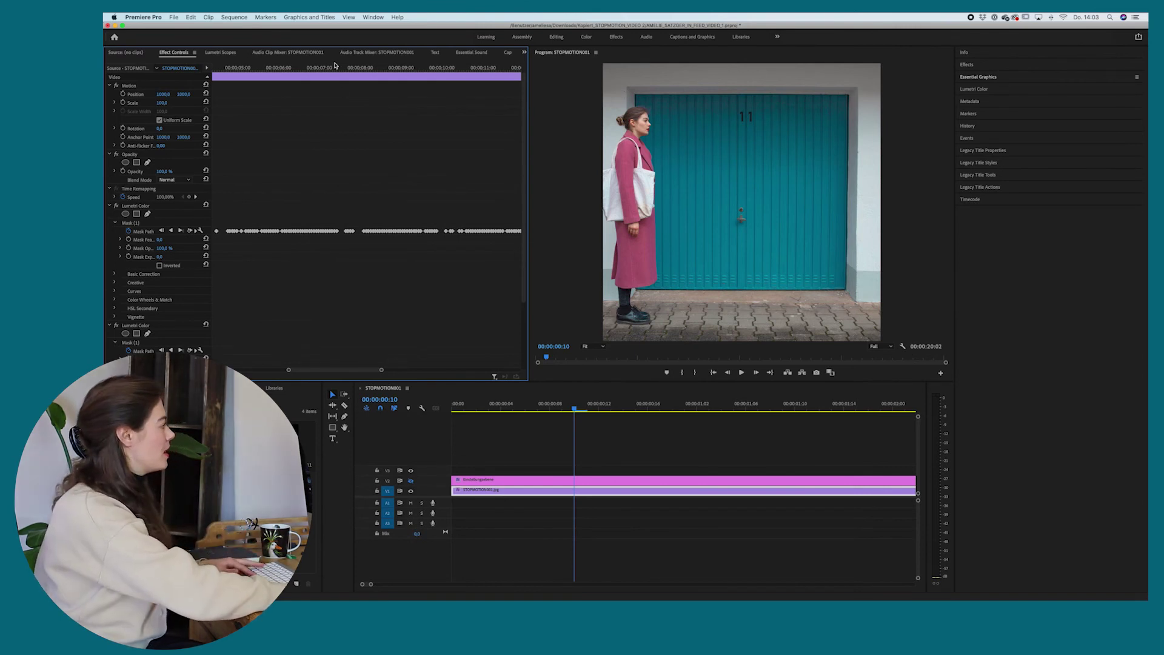
drag(315, 68, 234, 74)
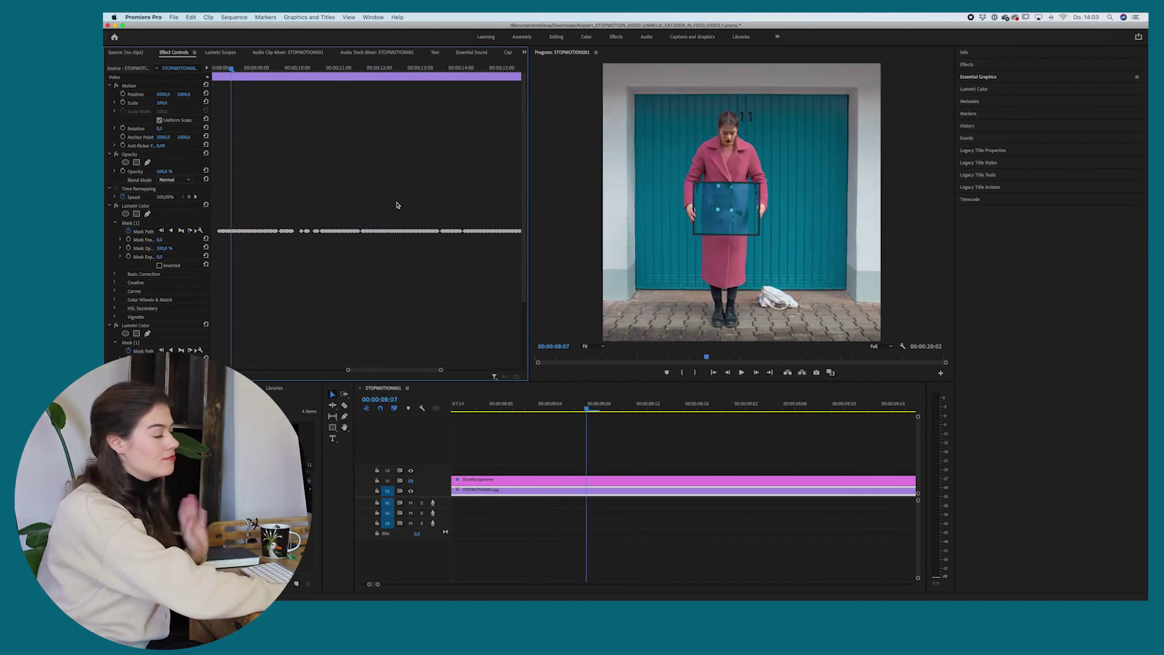
click(410, 481)
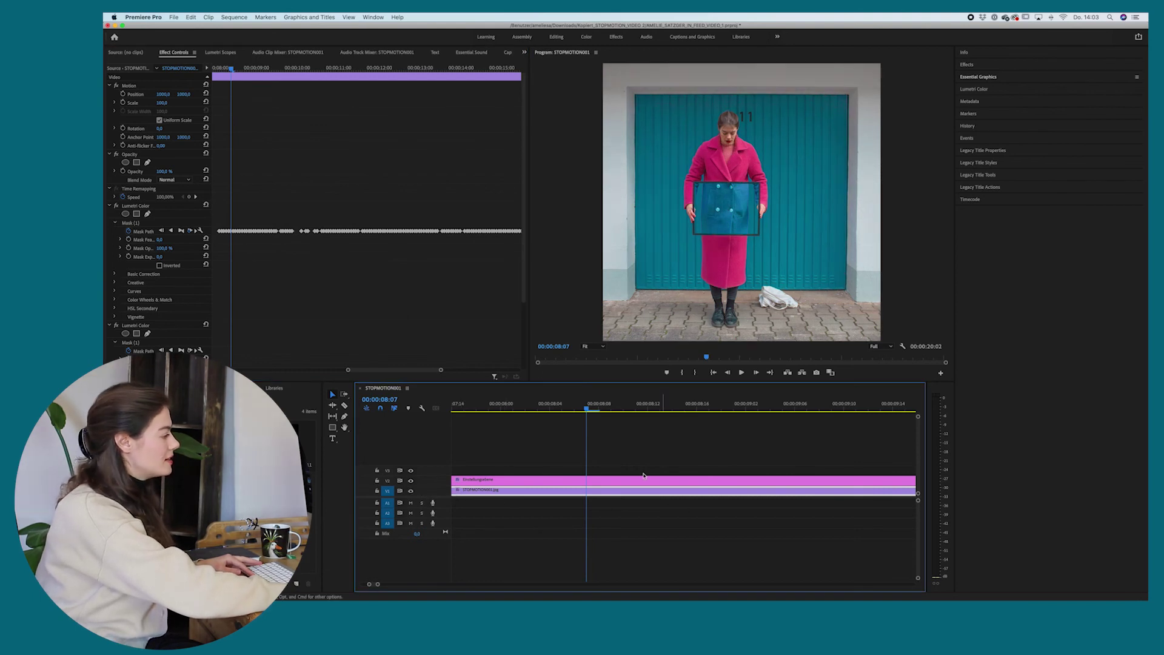
drag(592, 410, 548, 410)
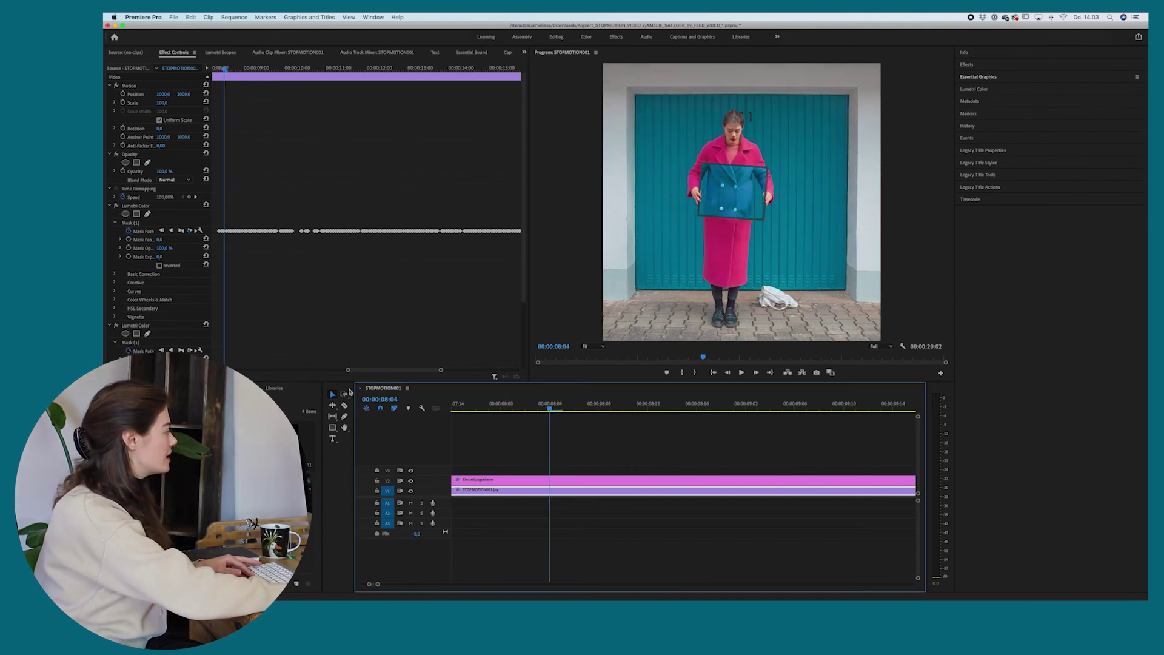
click(507, 480)
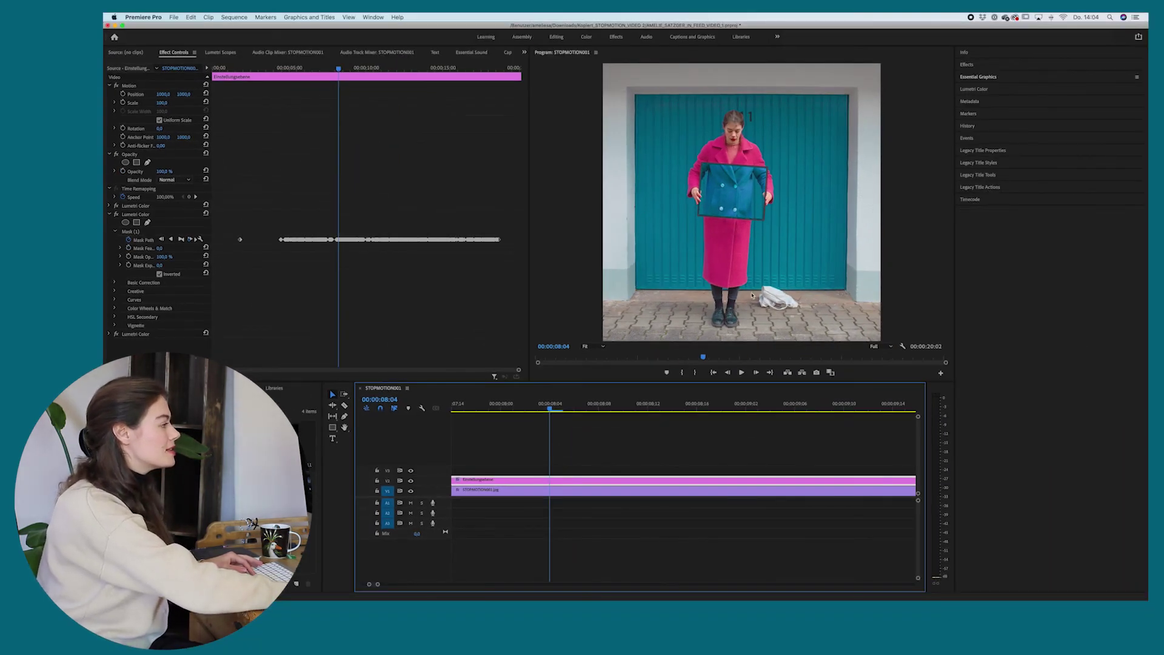
click(411, 482)
click(412, 482)
click(411, 482)
click(412, 481)
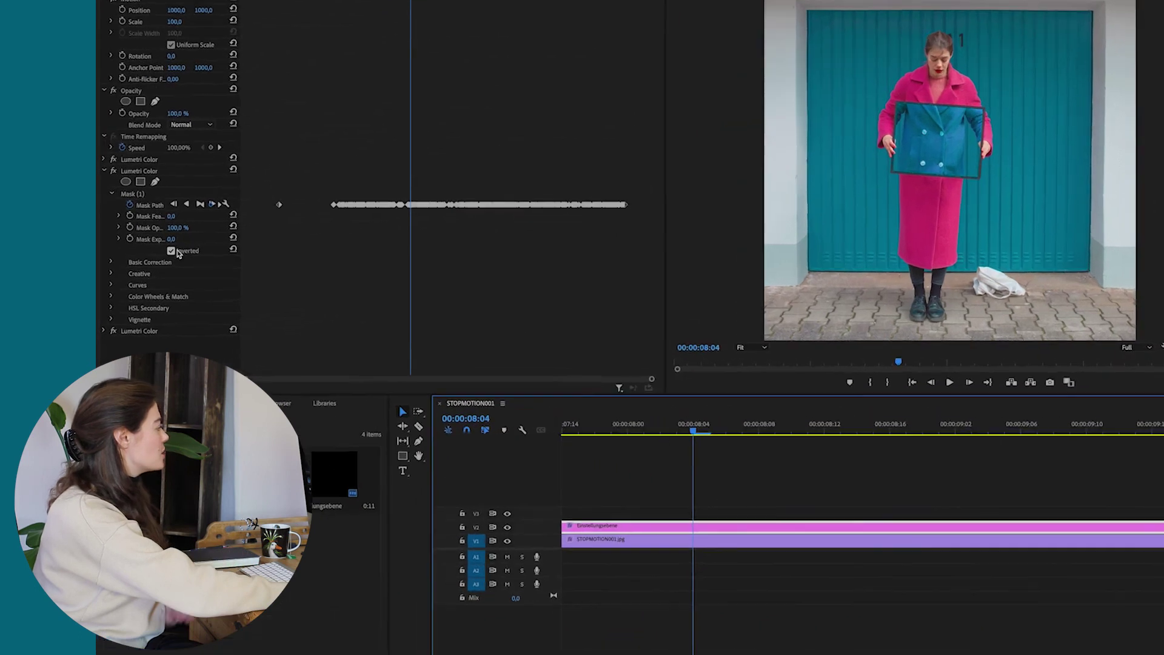